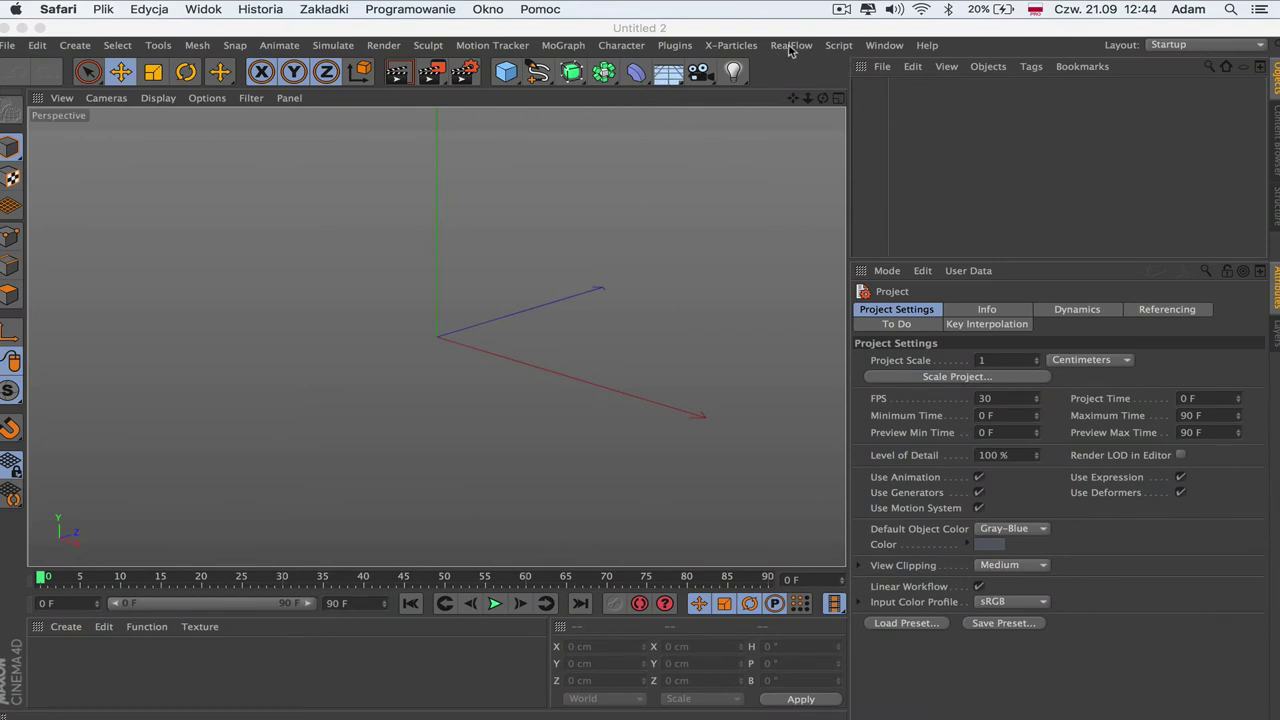
# - Open the RealFlow page of the Cinema 4D Preferences
pyautogui.click(787, 46)
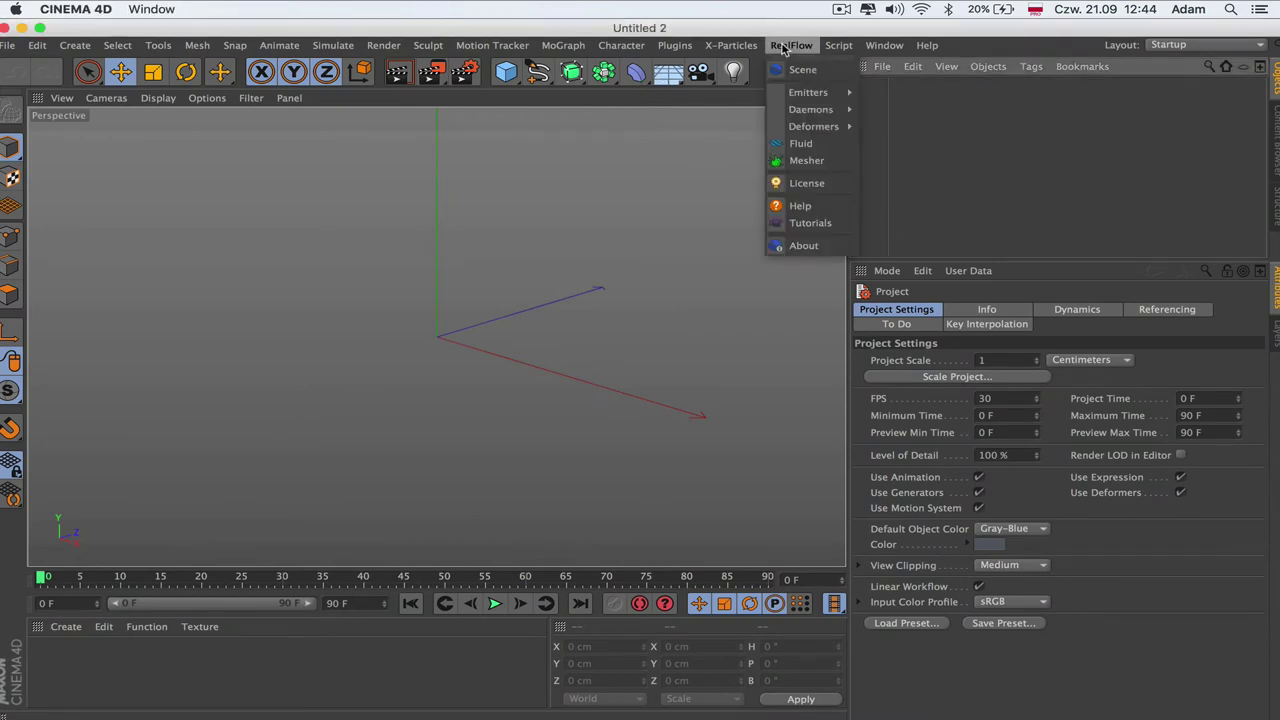
pyautogui.click(737, 149)
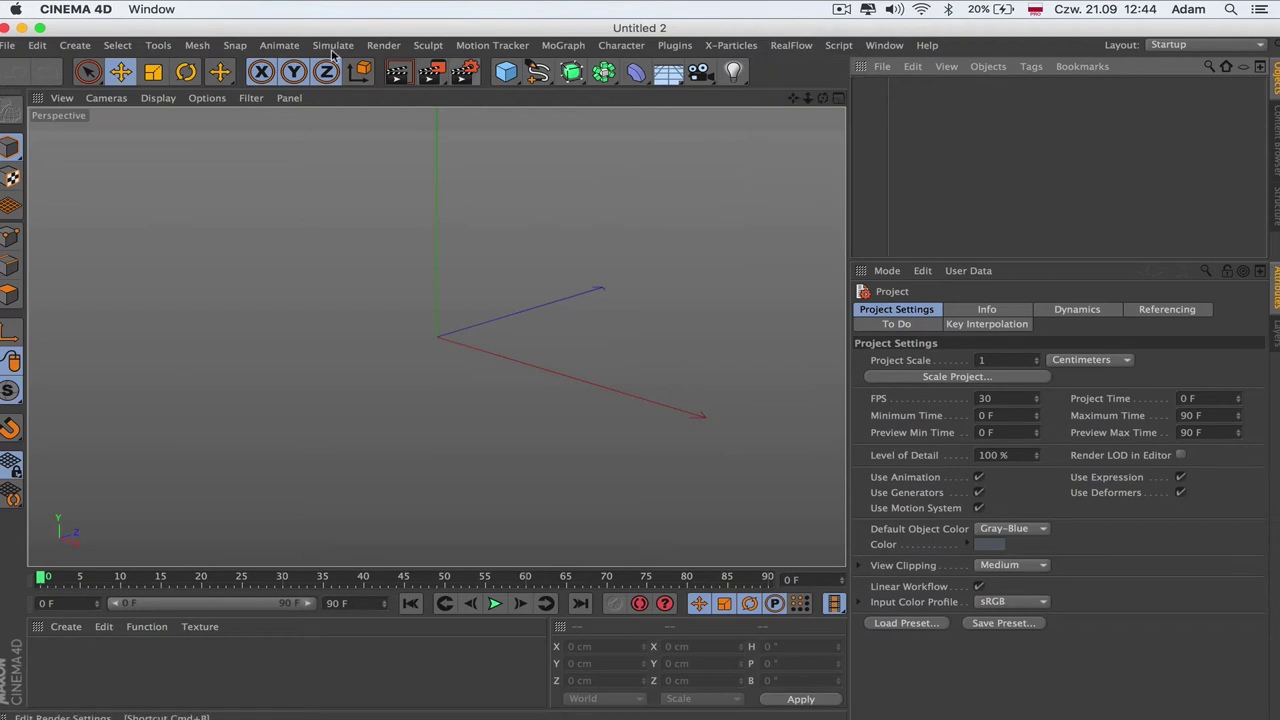
pyautogui.click(38, 46)
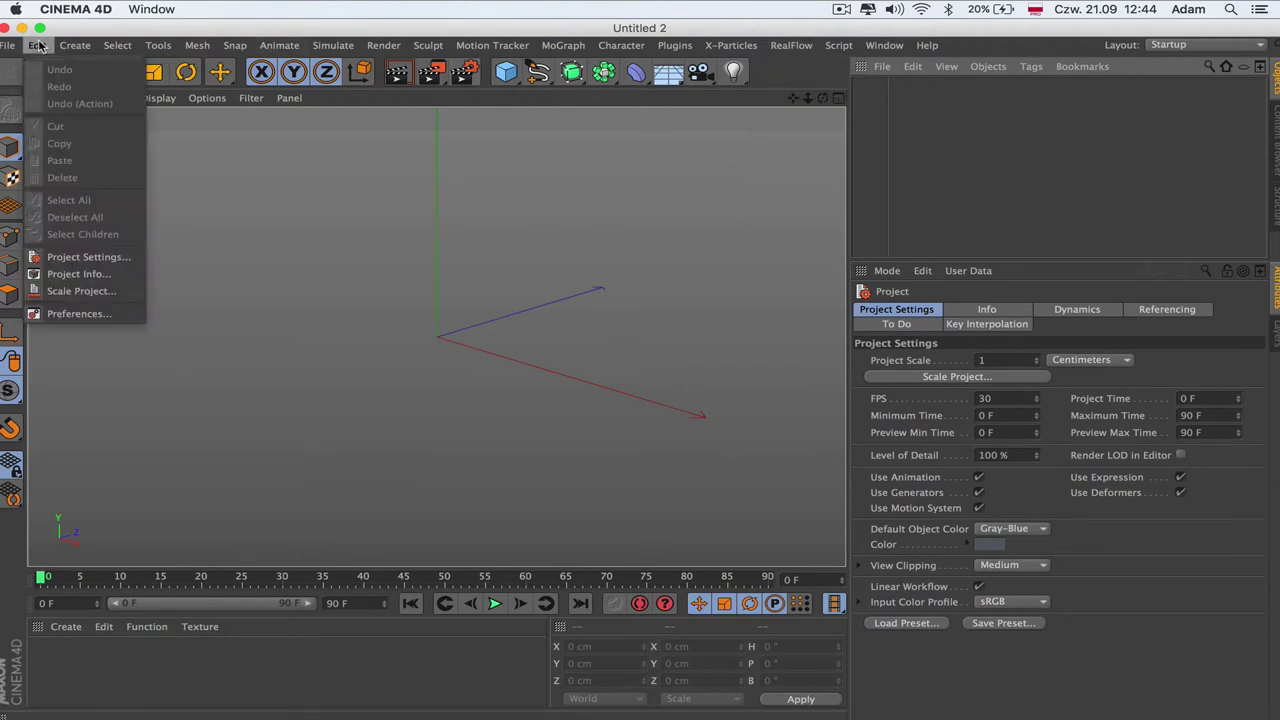
pyautogui.click(94, 314)
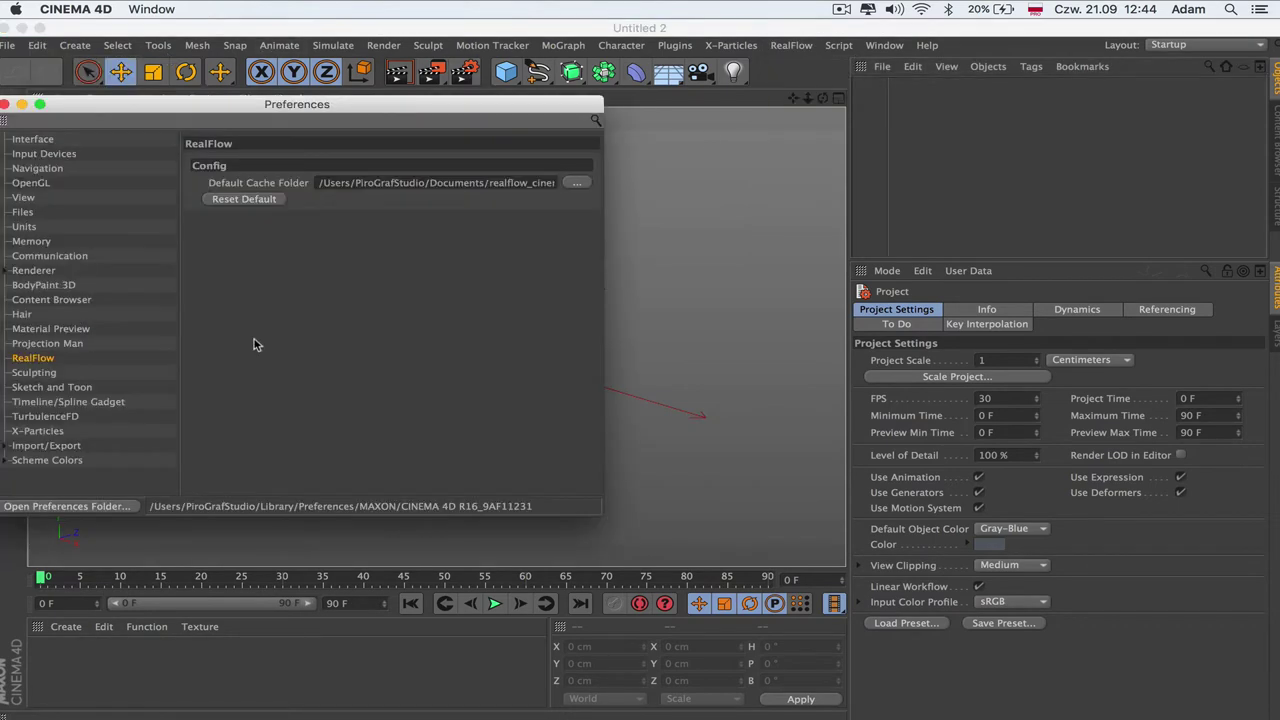
pyautogui.click(33, 343)
pyautogui.click(35, 362)
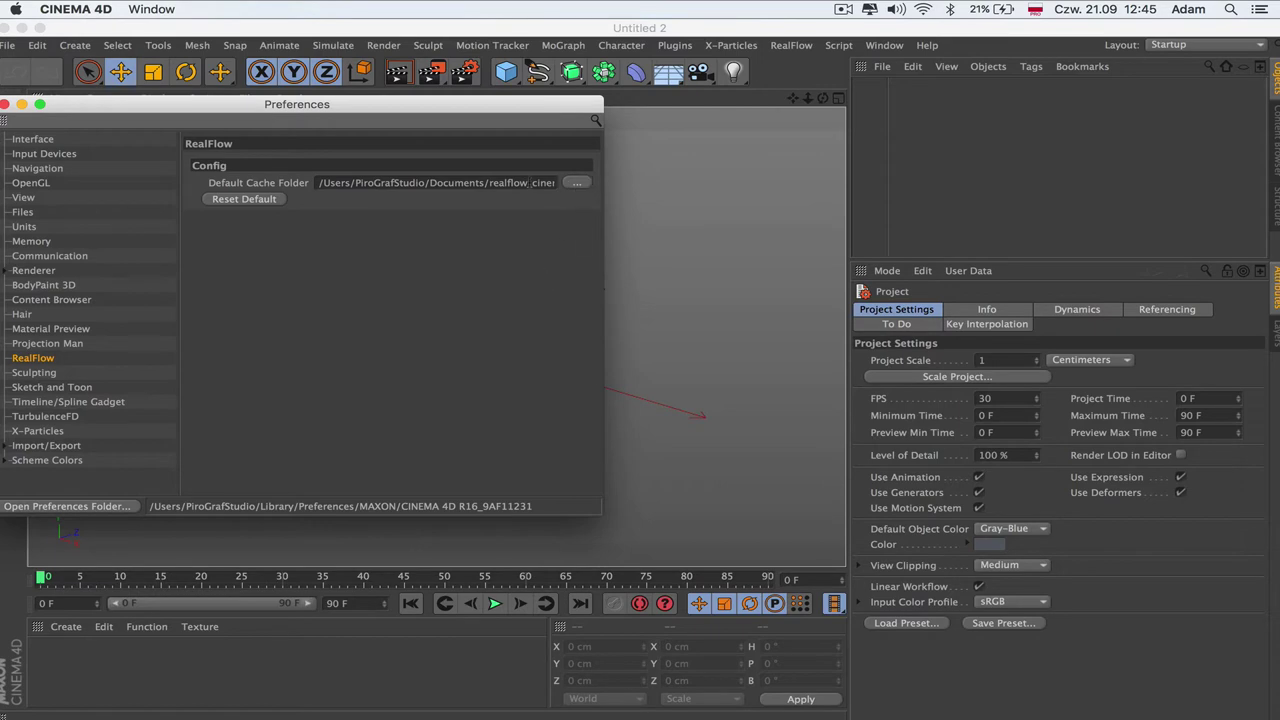
# - Set Default Cache Folder to Documents/realflow_cinema4d/cache and close Preferences
pyautogui.click(576, 184)
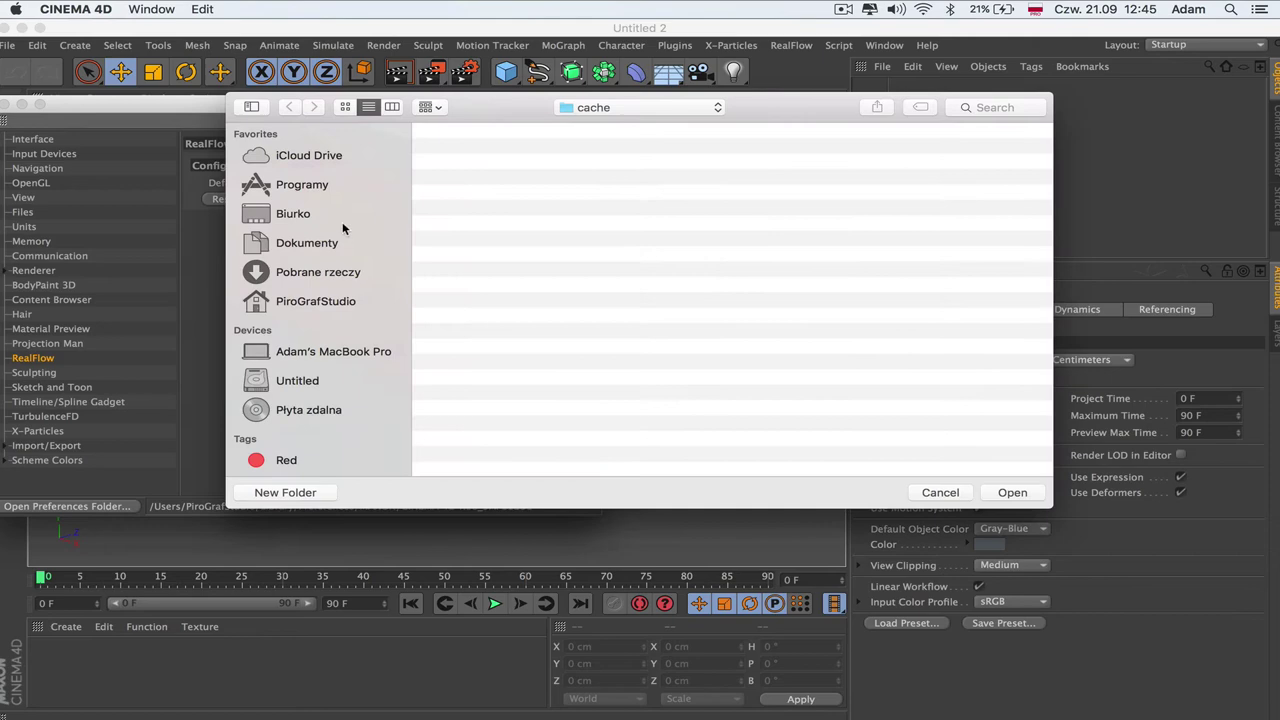
pyautogui.click(288, 247)
pyautogui.scroll(-10, 521, 233)
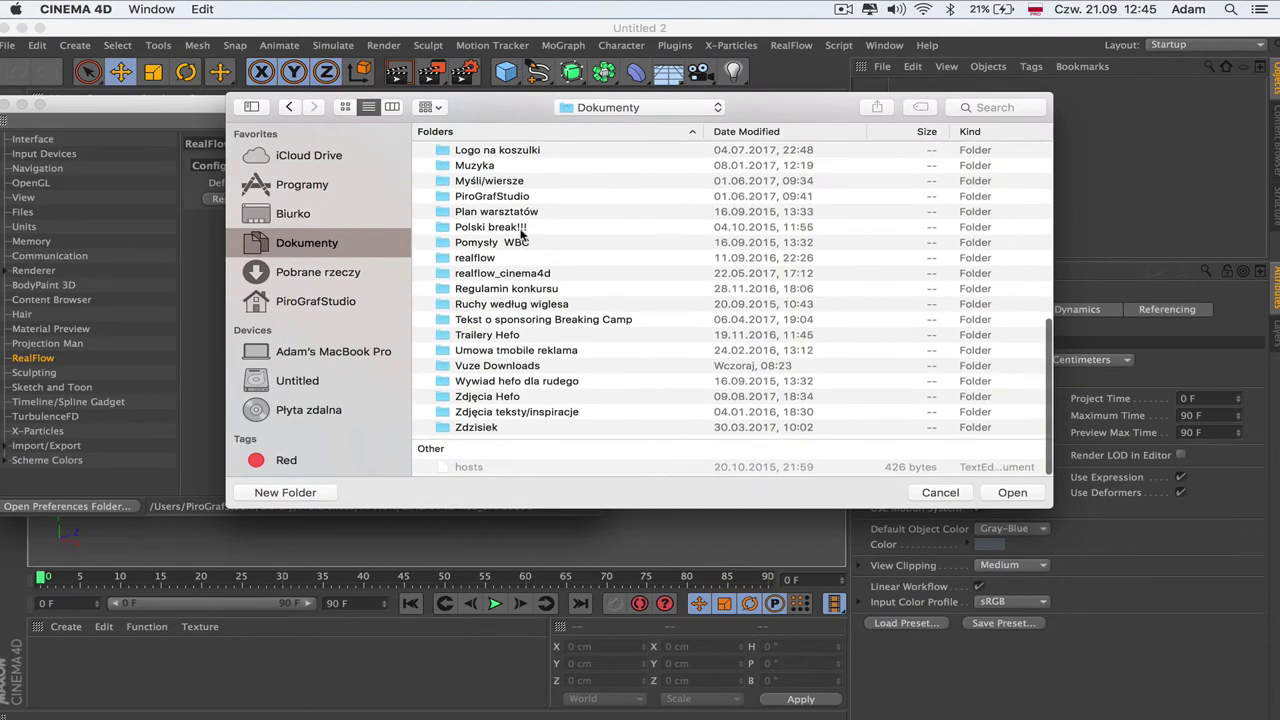
pyautogui.doubleClick(486, 274)
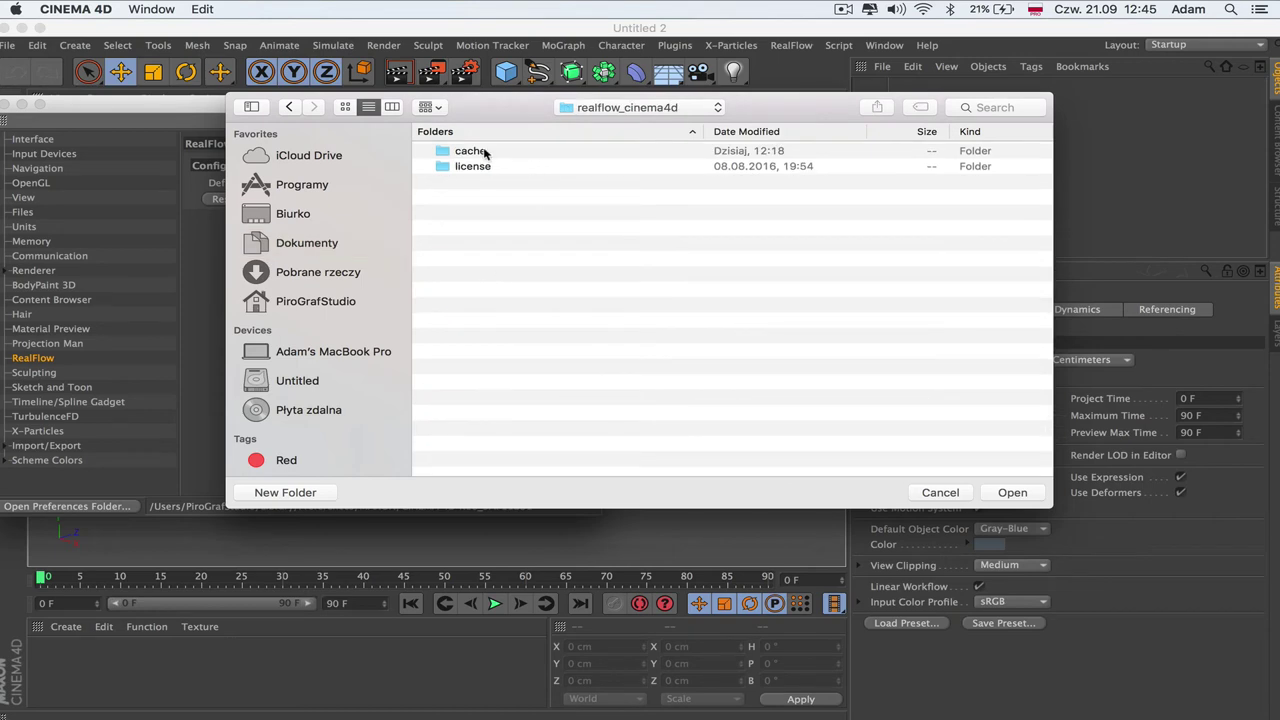
pyautogui.doubleClick(470, 152)
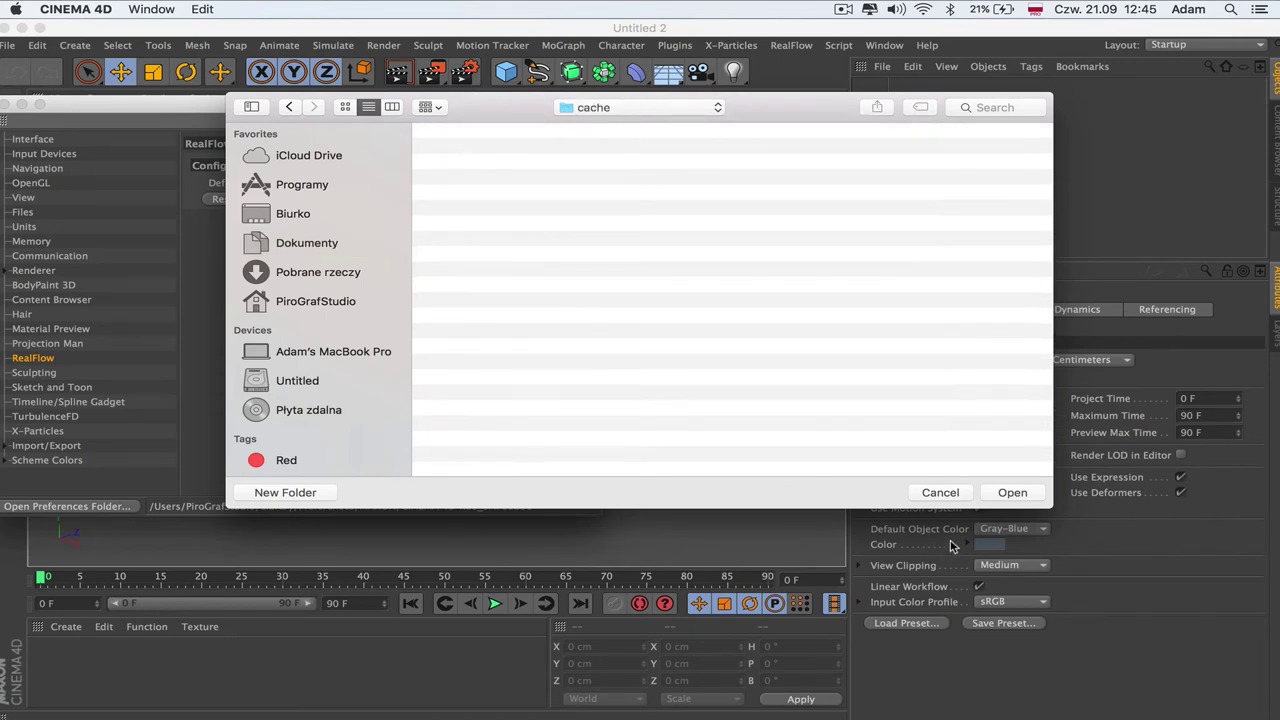
pyautogui.click(1012, 492)
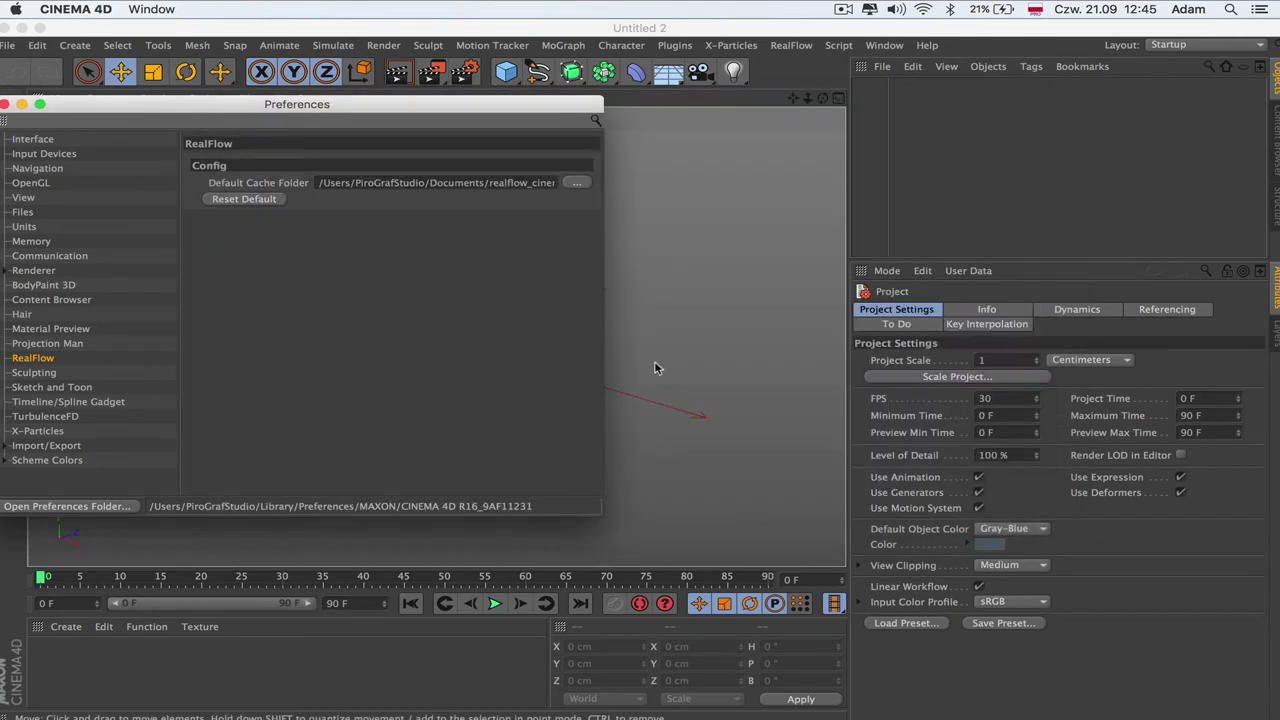
pyautogui.click(4, 104)
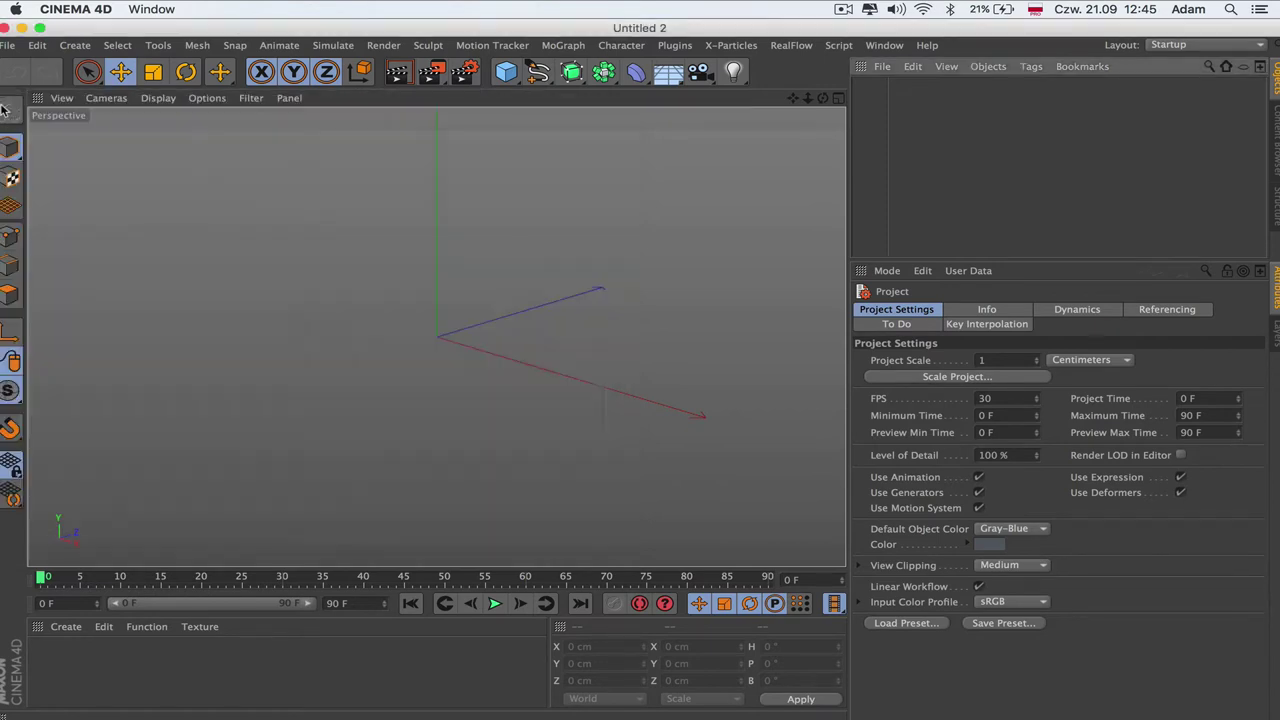
# - Create a new RealFlow Scene from the RealFlow menu
pyautogui.click(790, 47)
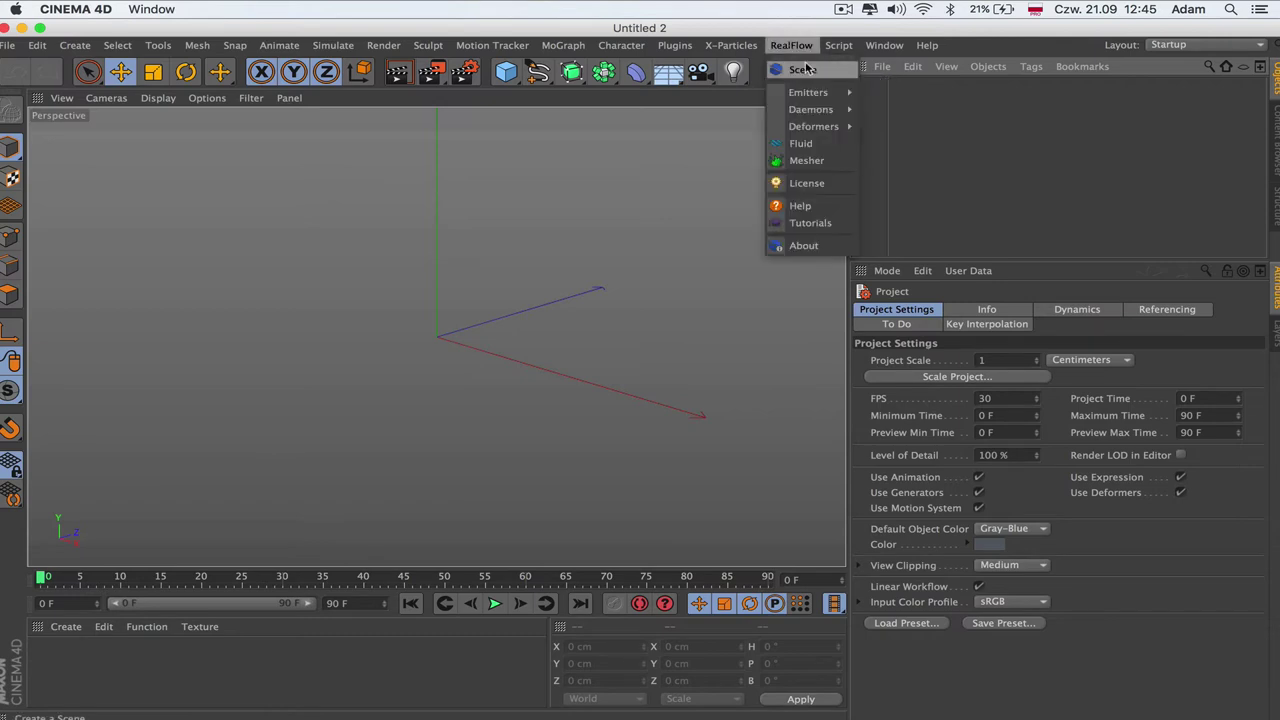
pyautogui.moveTo(830, 107)
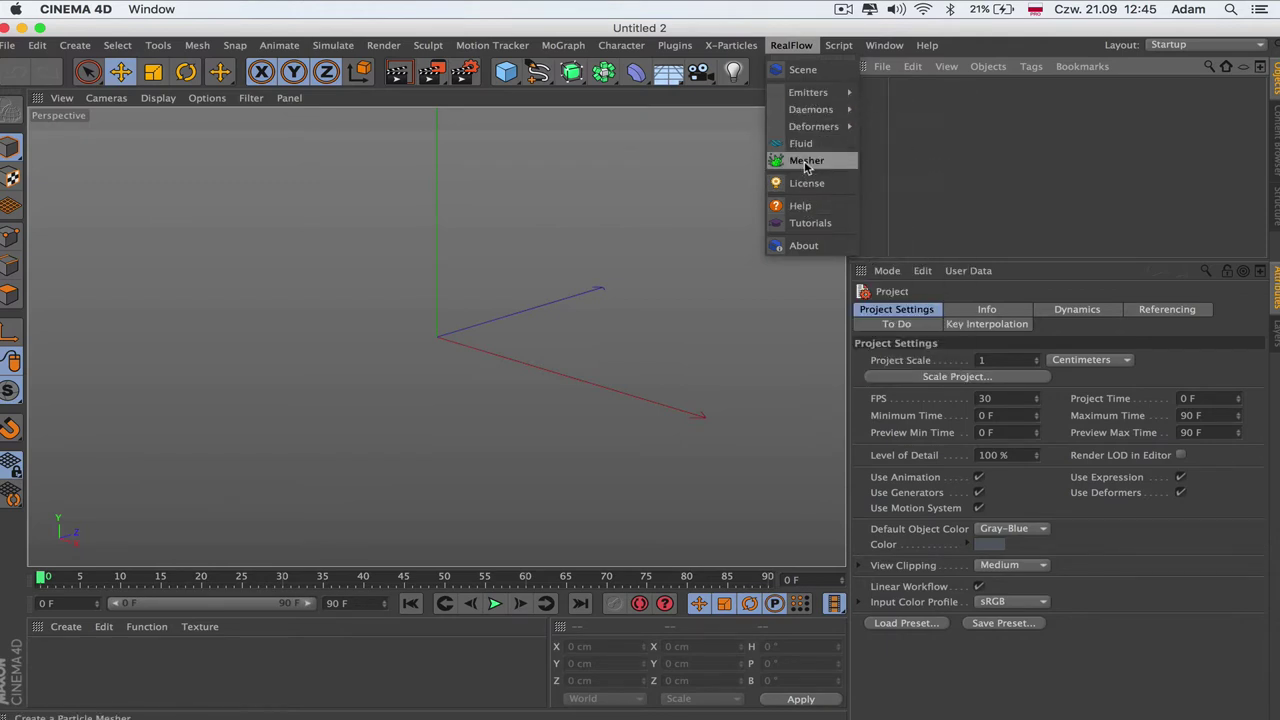
pyautogui.click(800, 70)
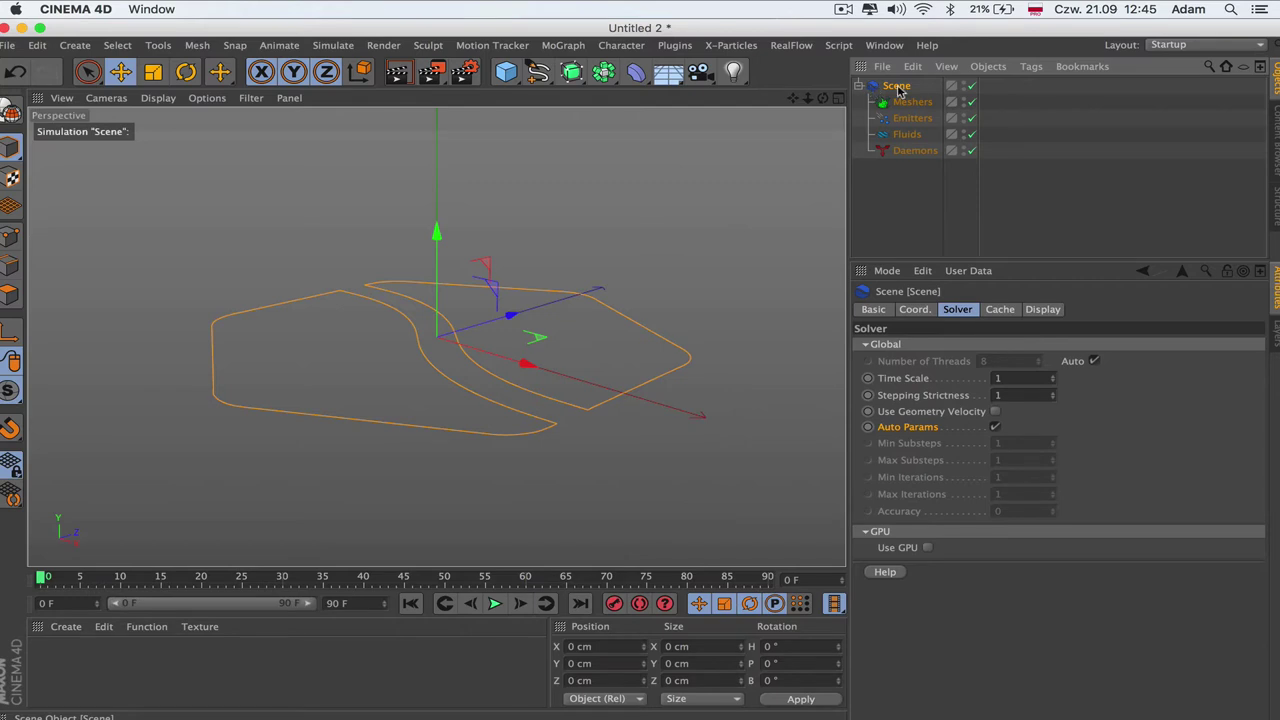
# - Add a Circle emitter and inspect the new Fluid and Emitter settings
pyautogui.click(792, 46)
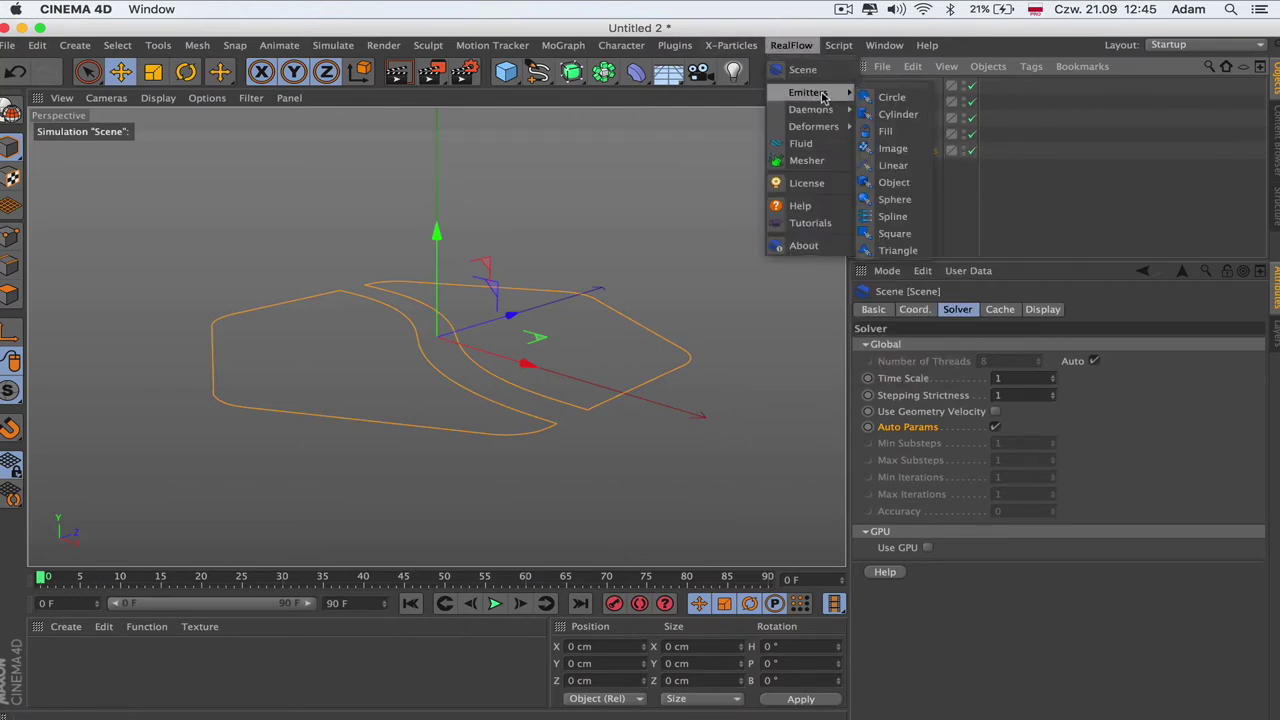
pyautogui.click(875, 97)
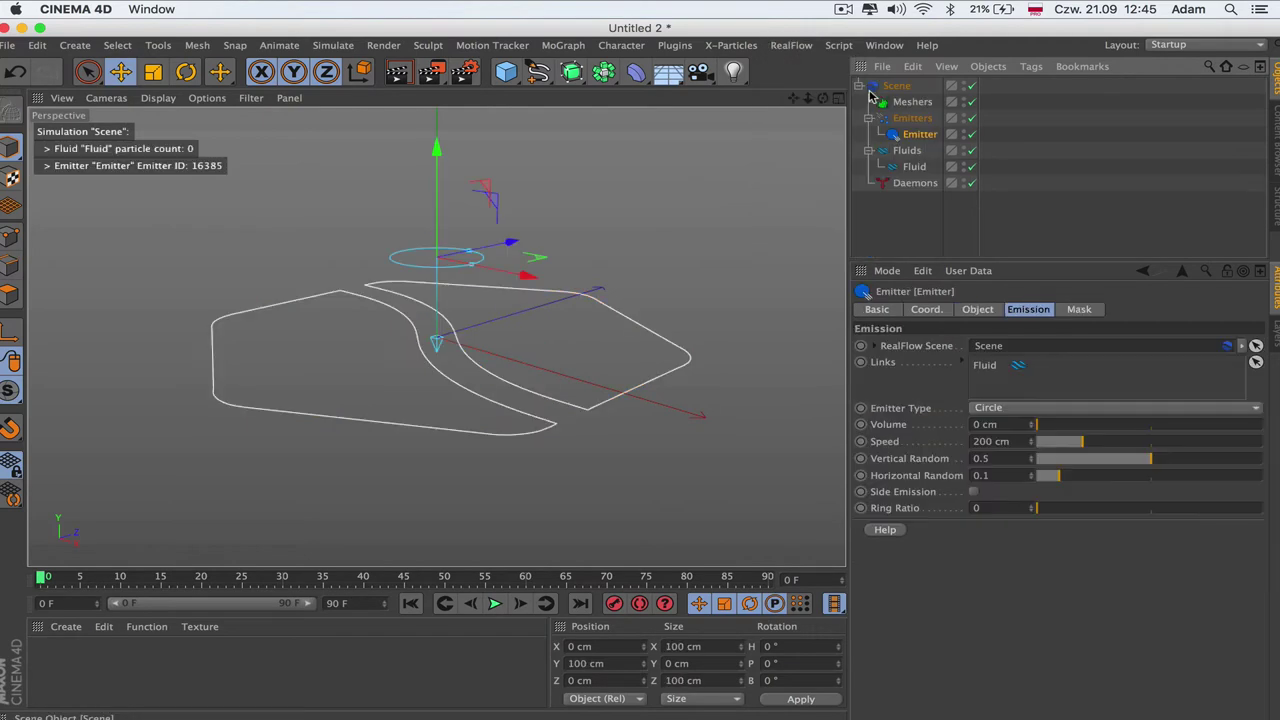
pyautogui.click(914, 166)
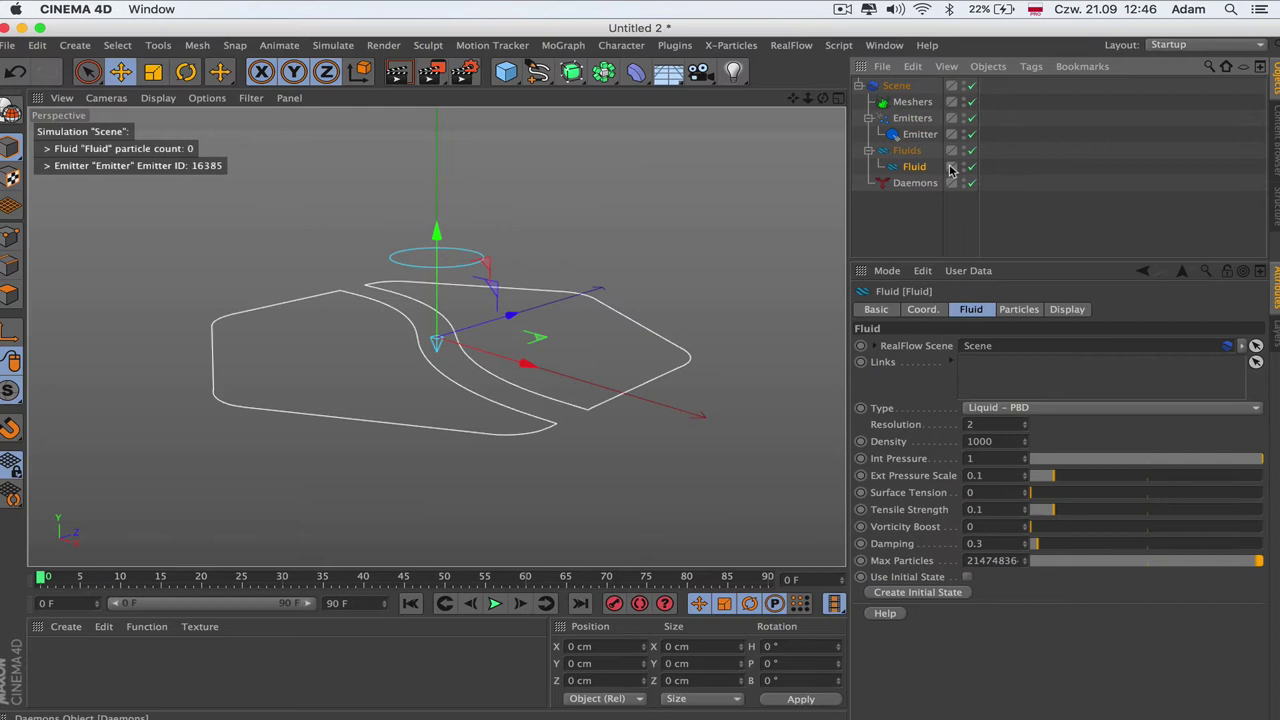
pyautogui.click(920, 134)
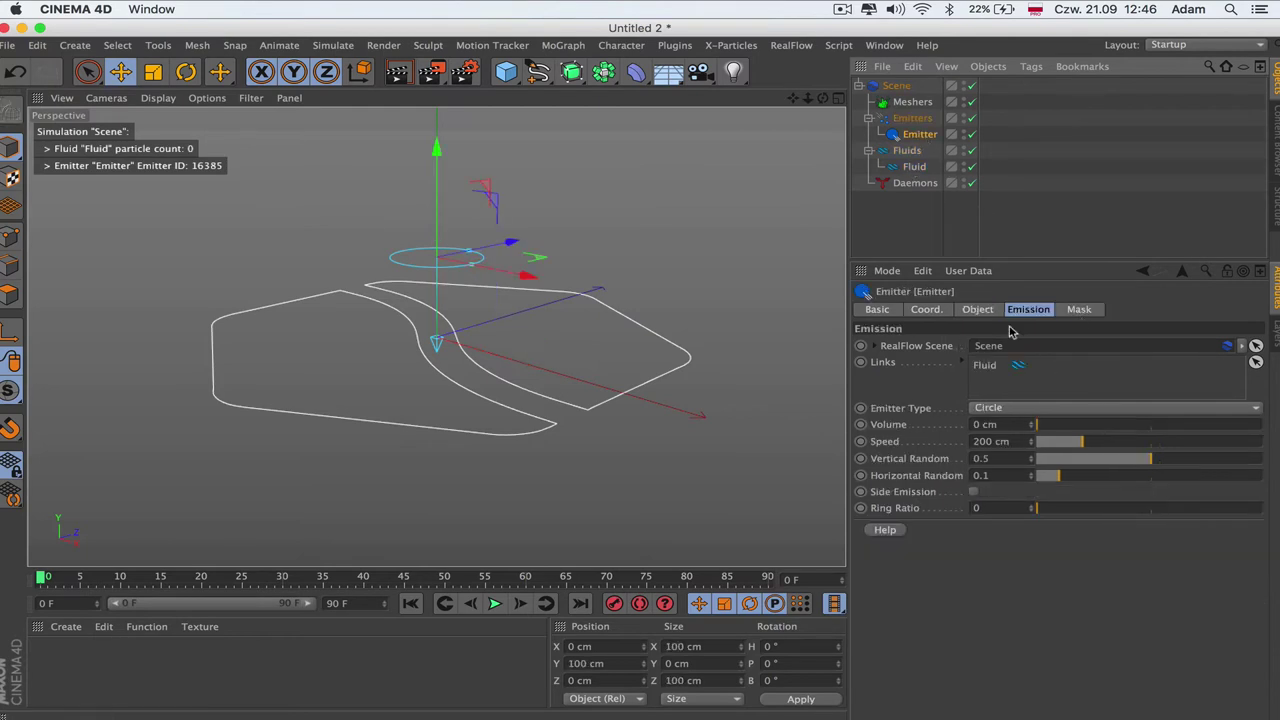
pyautogui.click(908, 214)
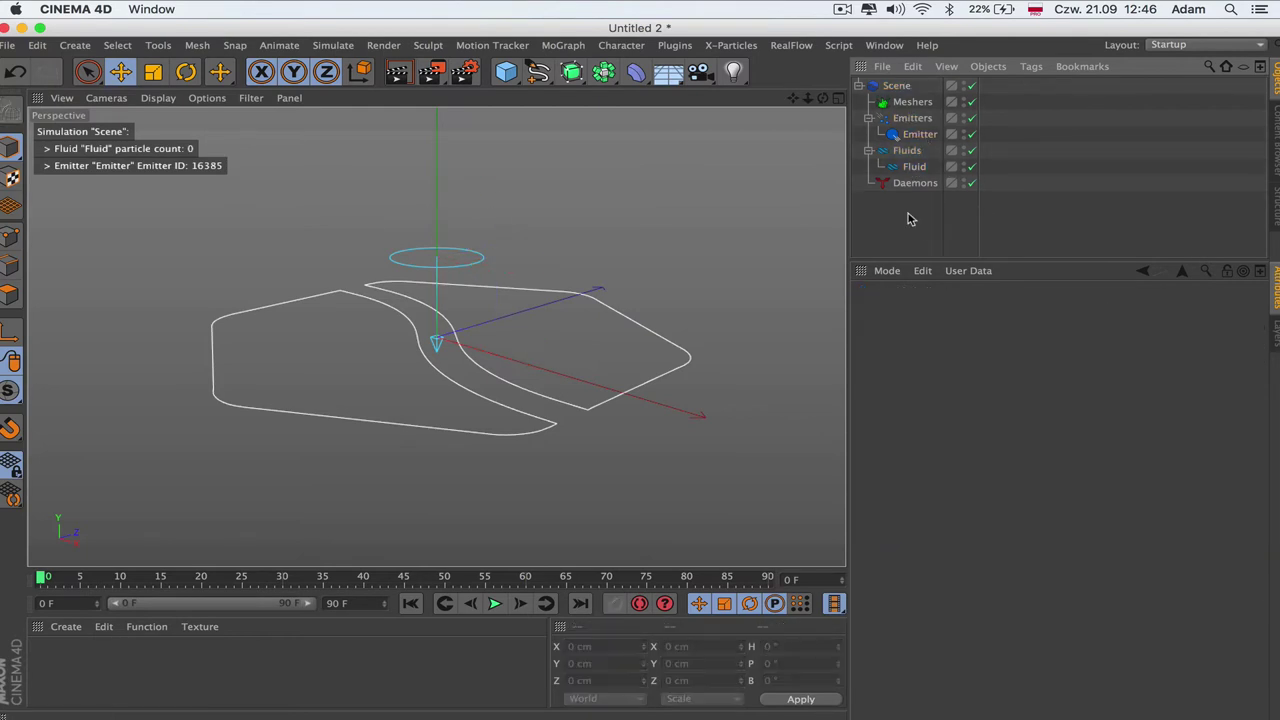
# - Delete the RealFlow Scene and rebuild it with a new Circle emitter
pyautogui.click(890, 90)
pyautogui.press('Delete')
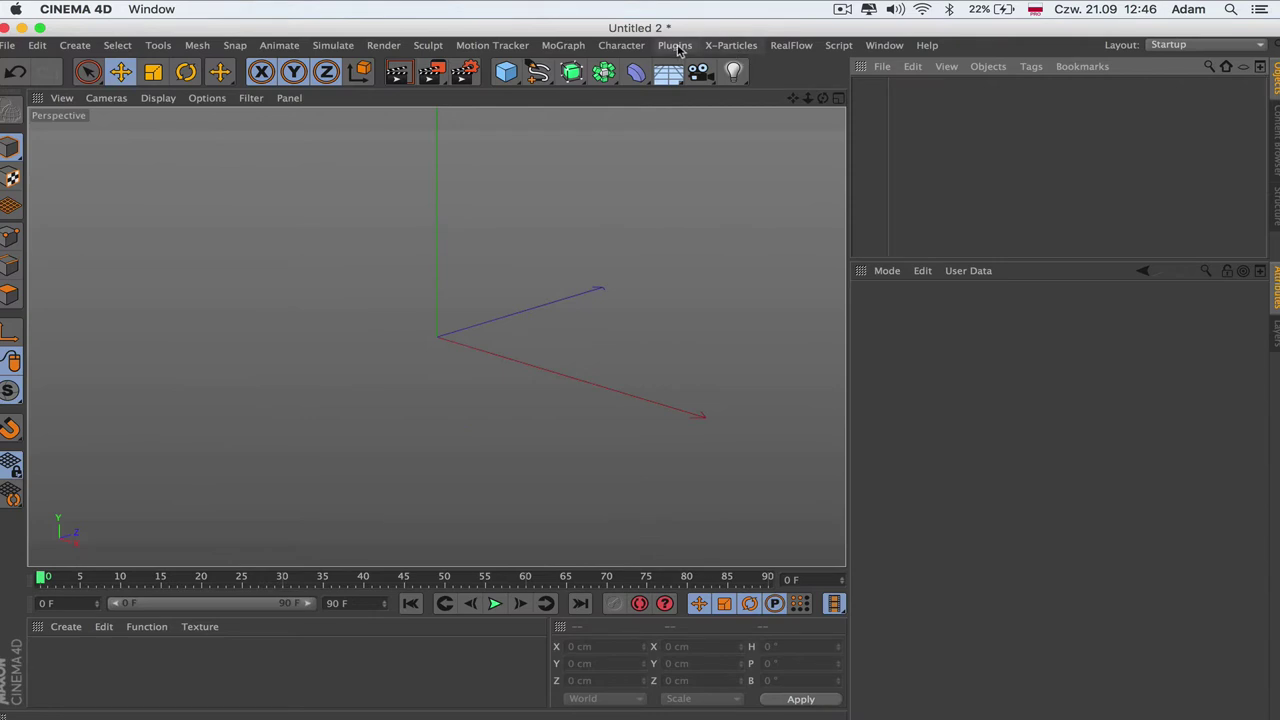
pyautogui.click(789, 45)
pyautogui.moveTo(812, 92)
pyautogui.click(903, 102)
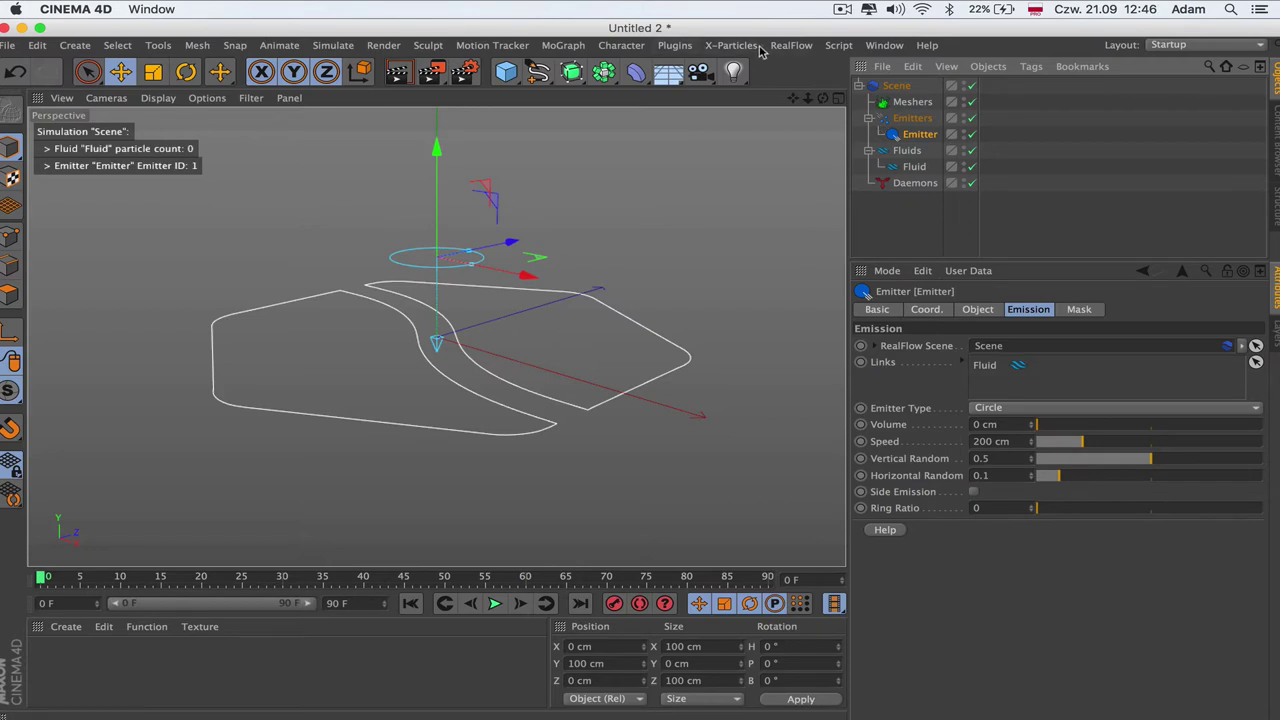
# - Inspect the Scene's Meshers, Emitter, Fluids and Daemons objects
pyautogui.click(790, 45)
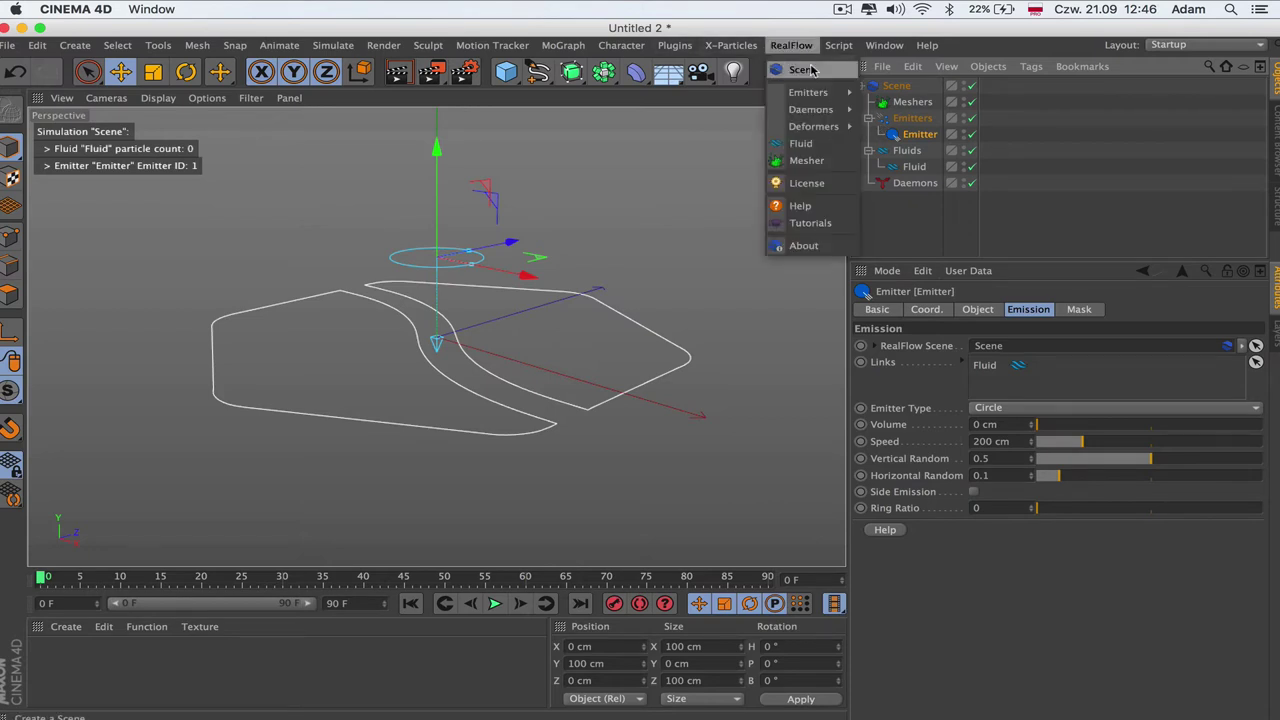
pyautogui.click(924, 240)
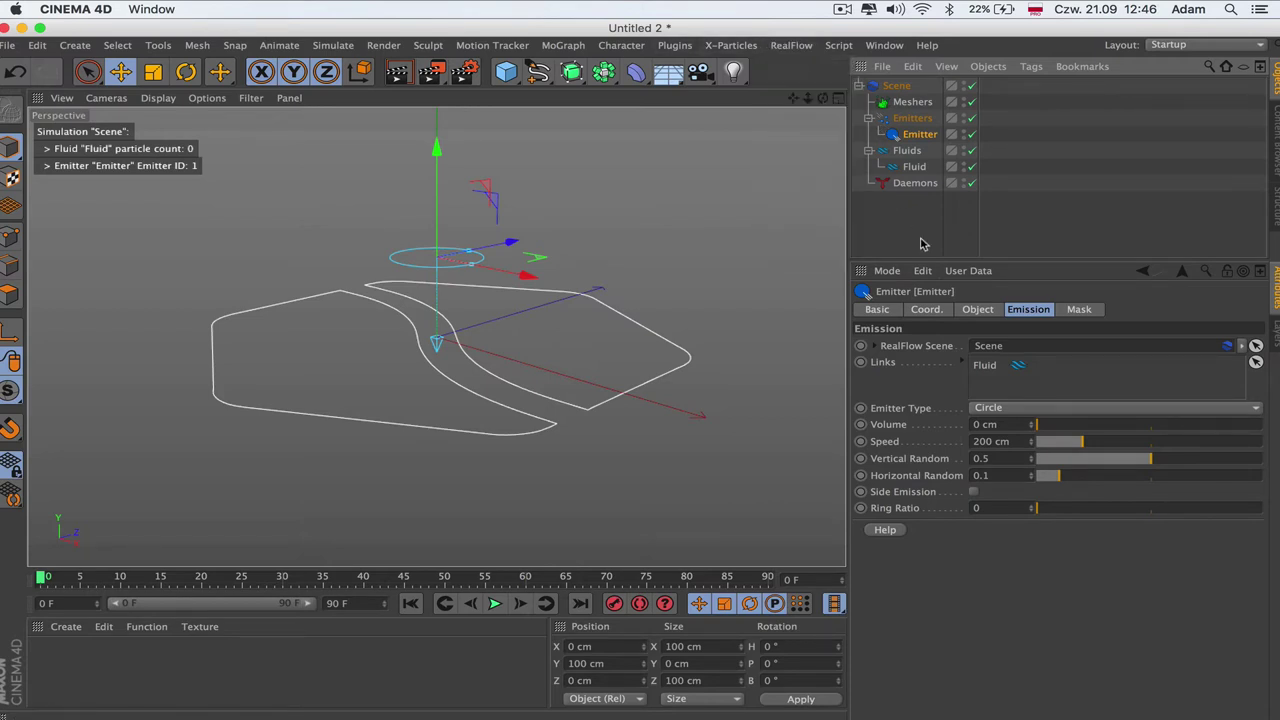
pyautogui.click(900, 87)
pyautogui.click(913, 102)
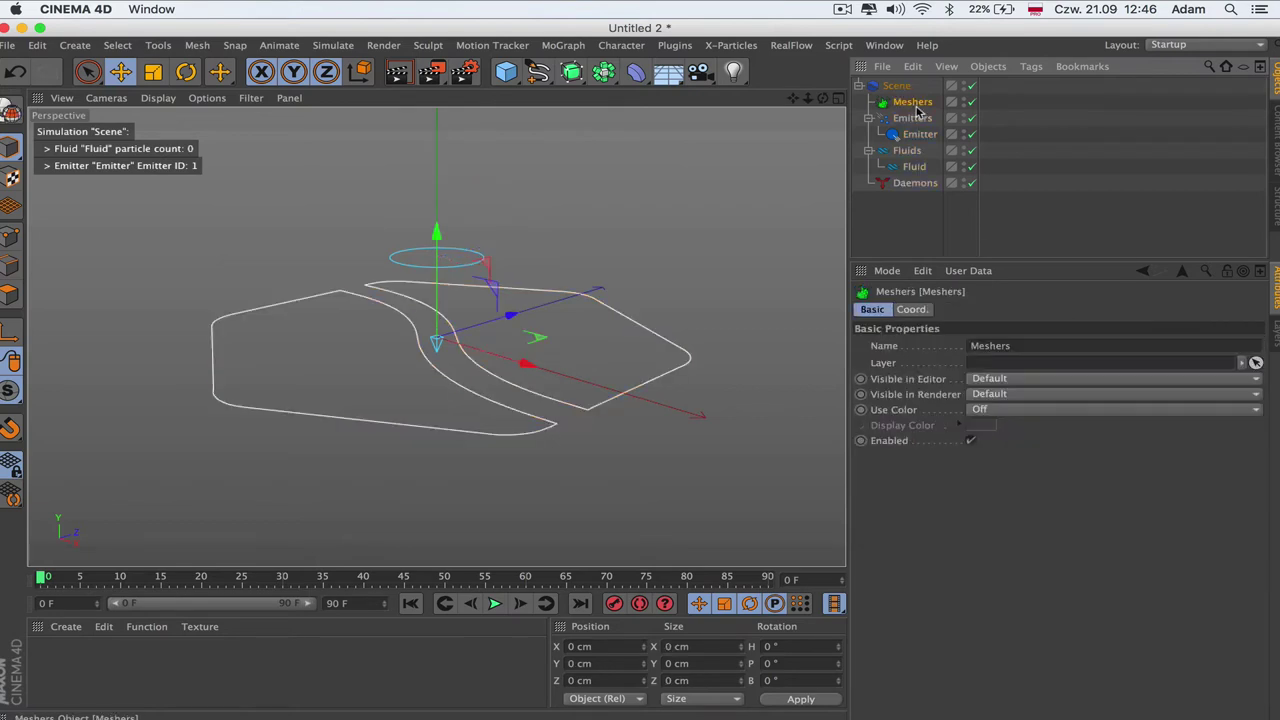
pyautogui.click(910, 134)
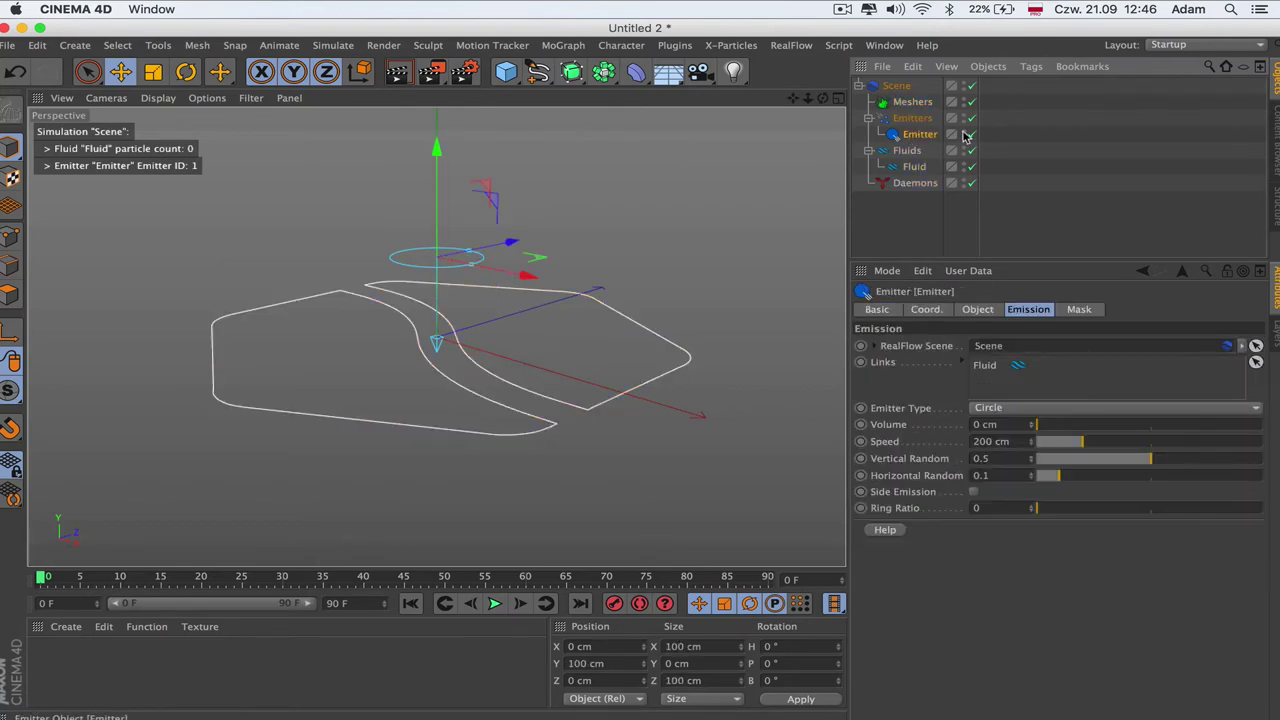
pyautogui.click(914, 151)
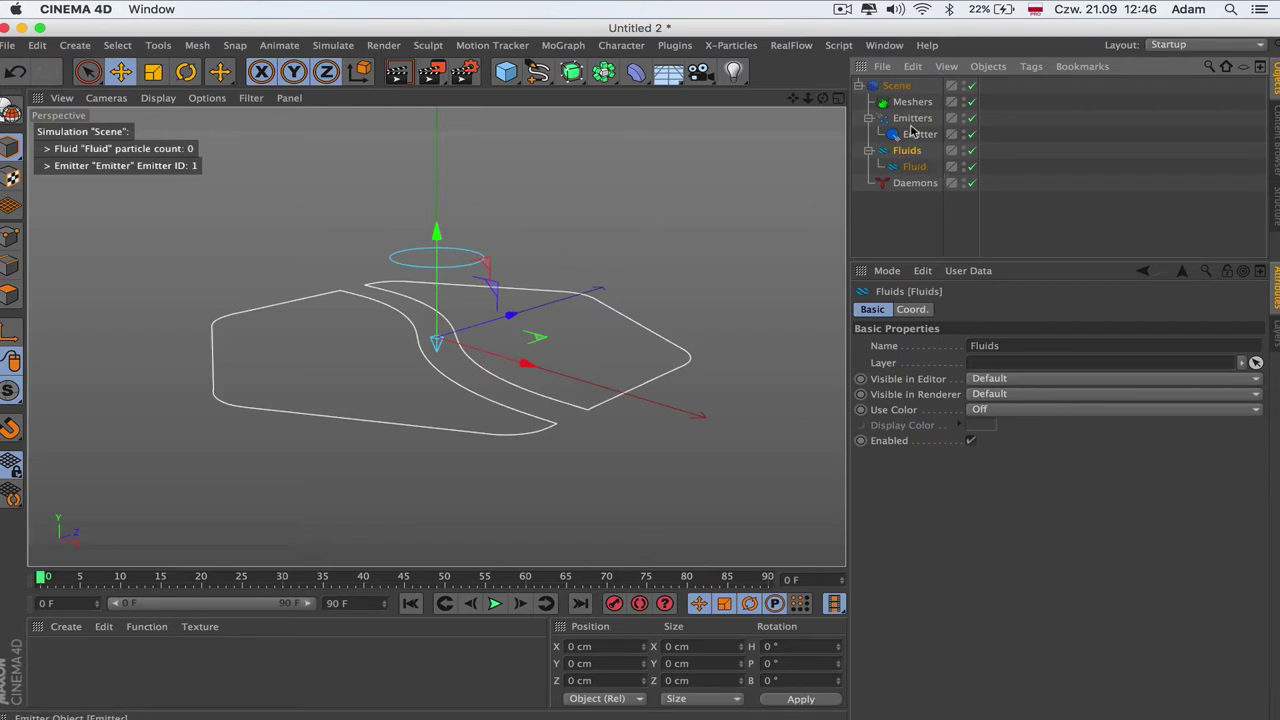
pyautogui.click(912, 185)
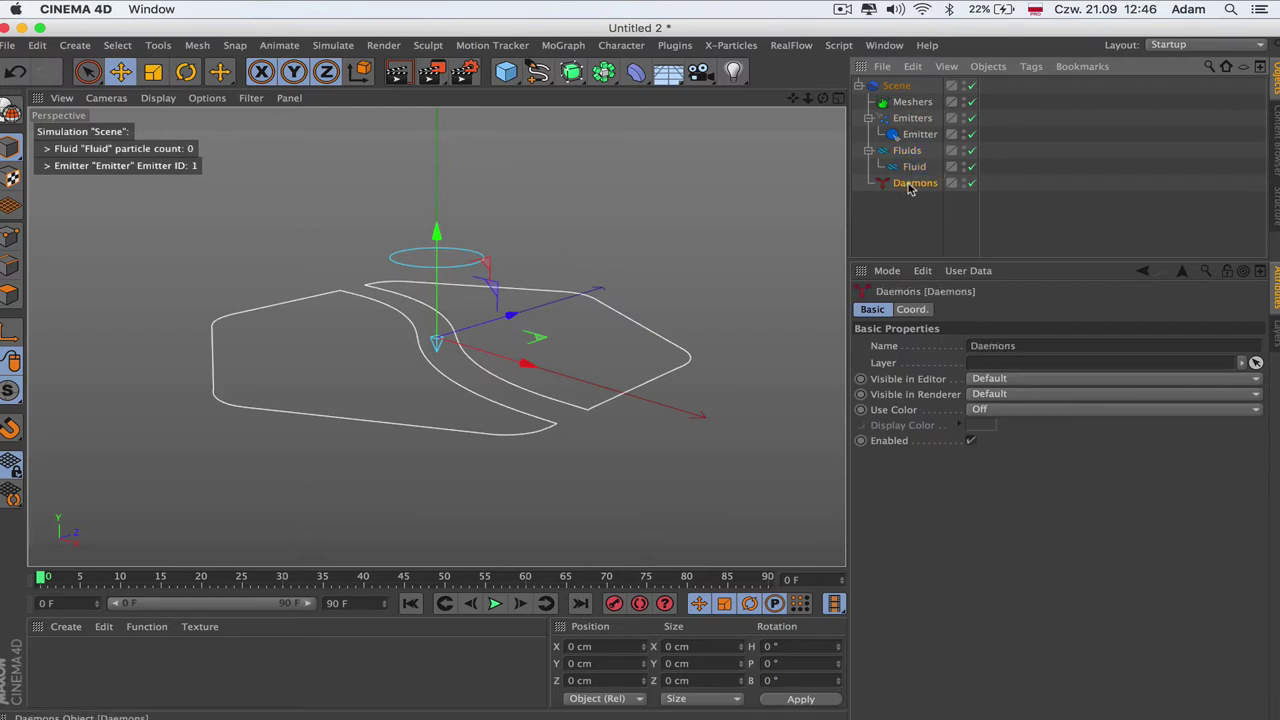
pyautogui.click(919, 232)
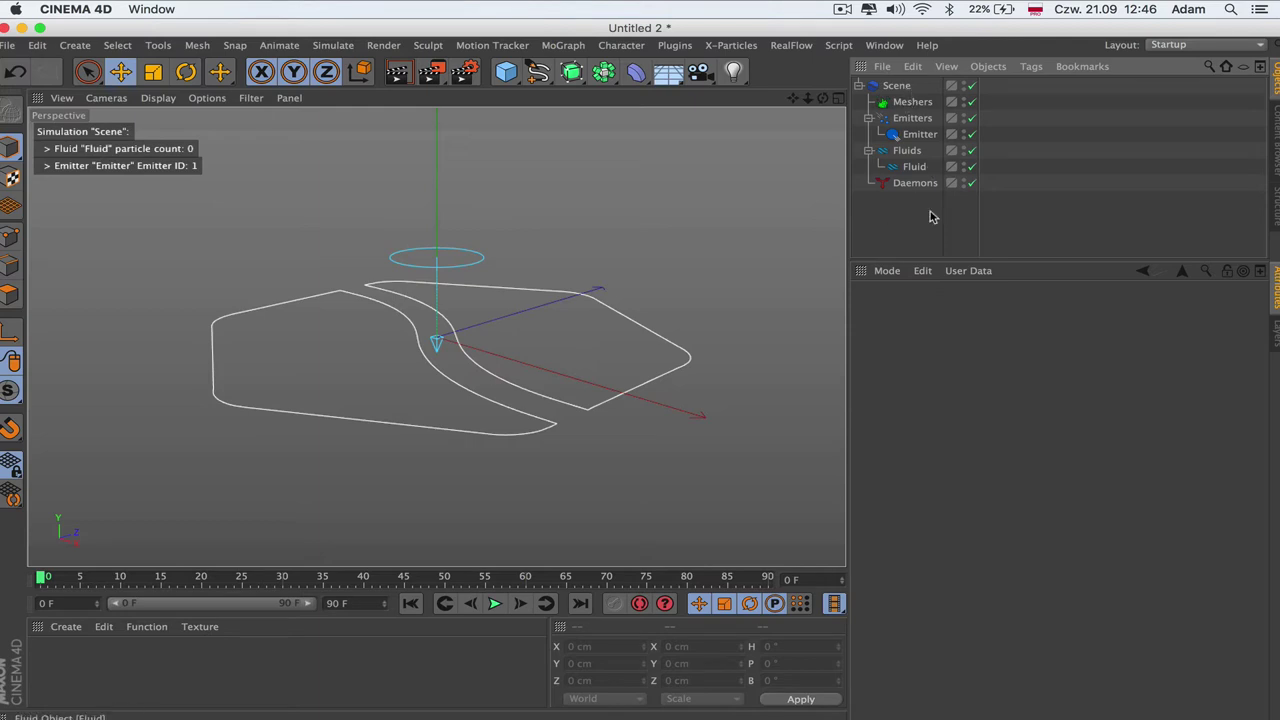
# - Try the Scene's Visible in Editor options in the Basic tab, leaving it at Default
pyautogui.click(859, 86)
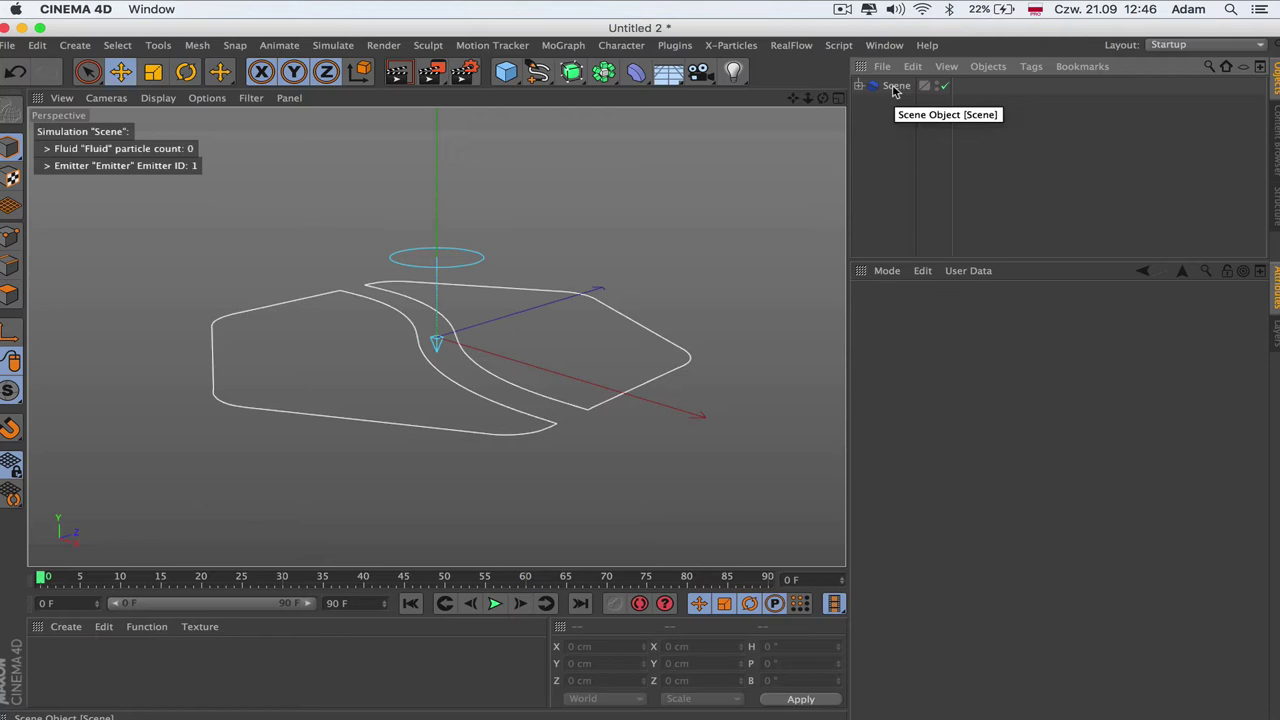
pyautogui.click(895, 87)
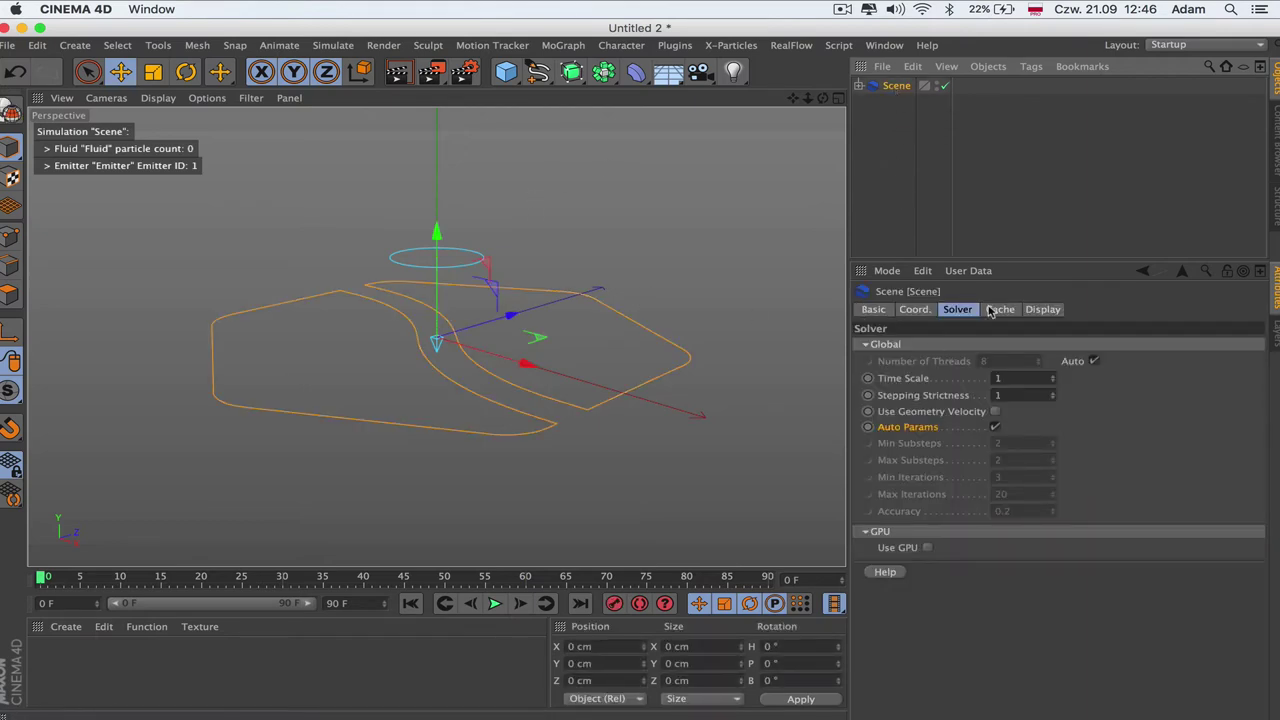
pyautogui.click(874, 310)
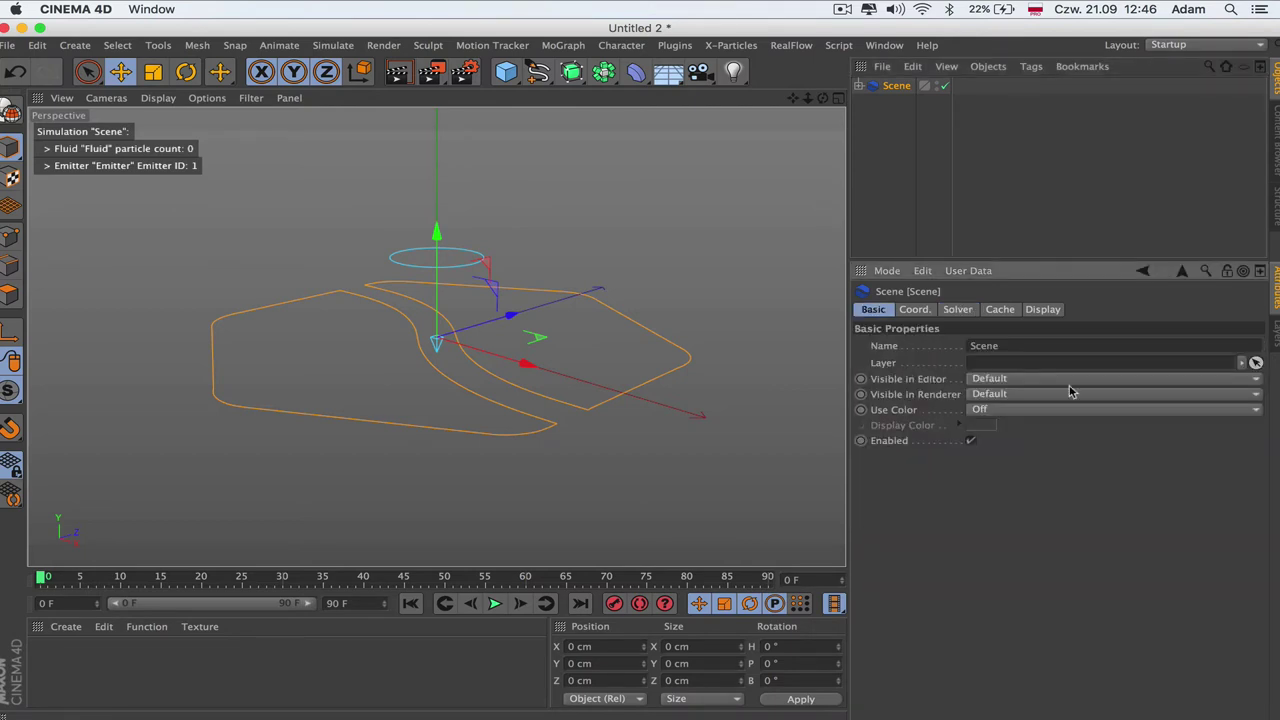
pyautogui.click(1012, 380)
pyautogui.click(1020, 411)
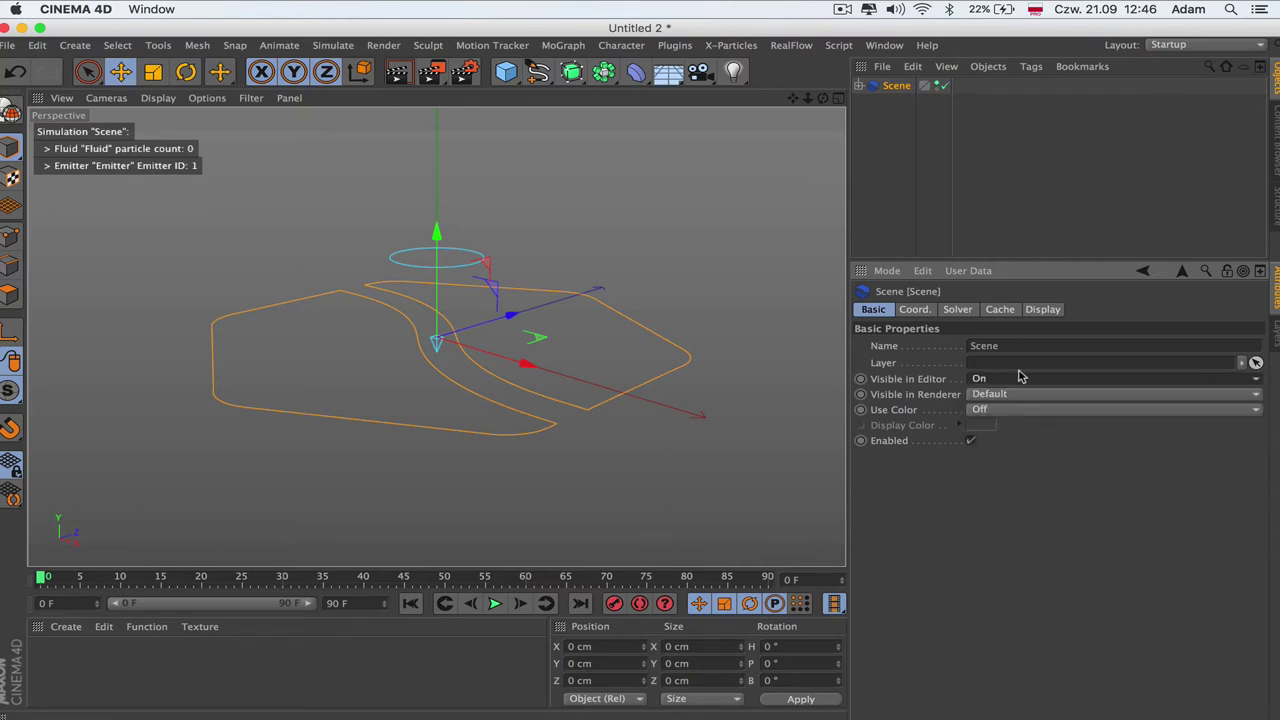
pyautogui.click(1016, 379)
pyautogui.click(1020, 429)
pyautogui.click(1016, 380)
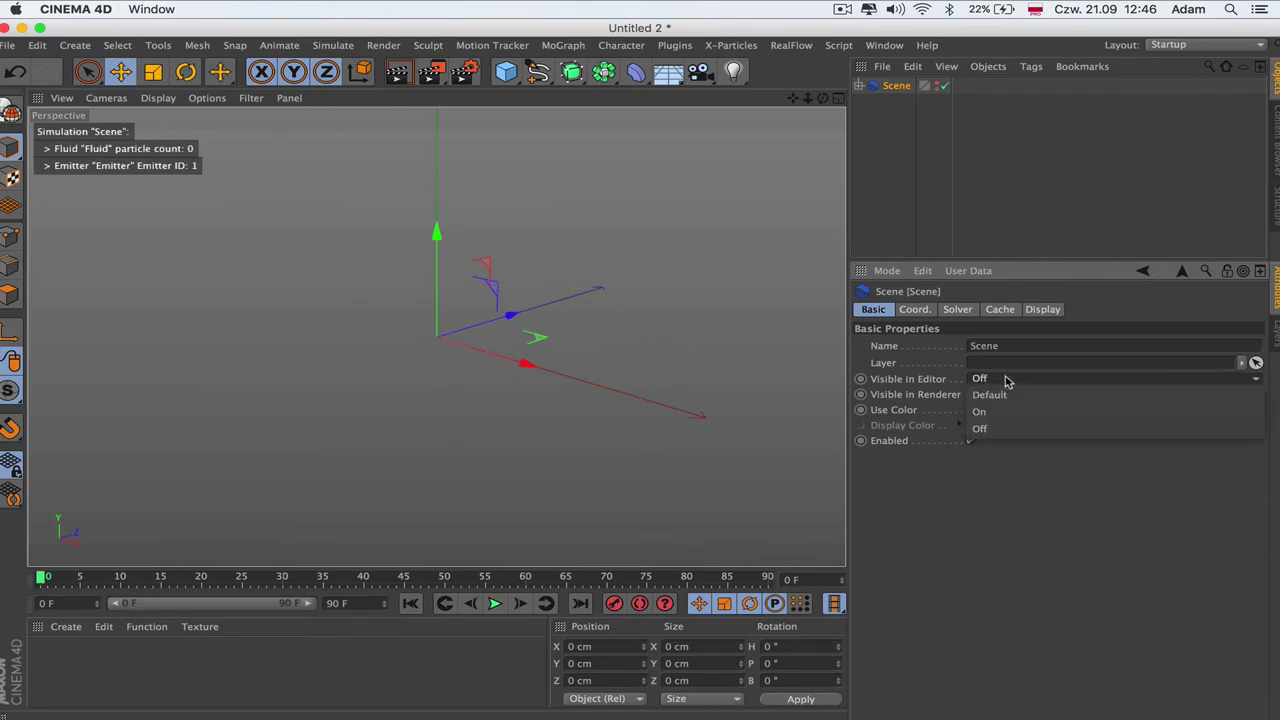
pyautogui.click(1016, 395)
pyautogui.click(939, 84)
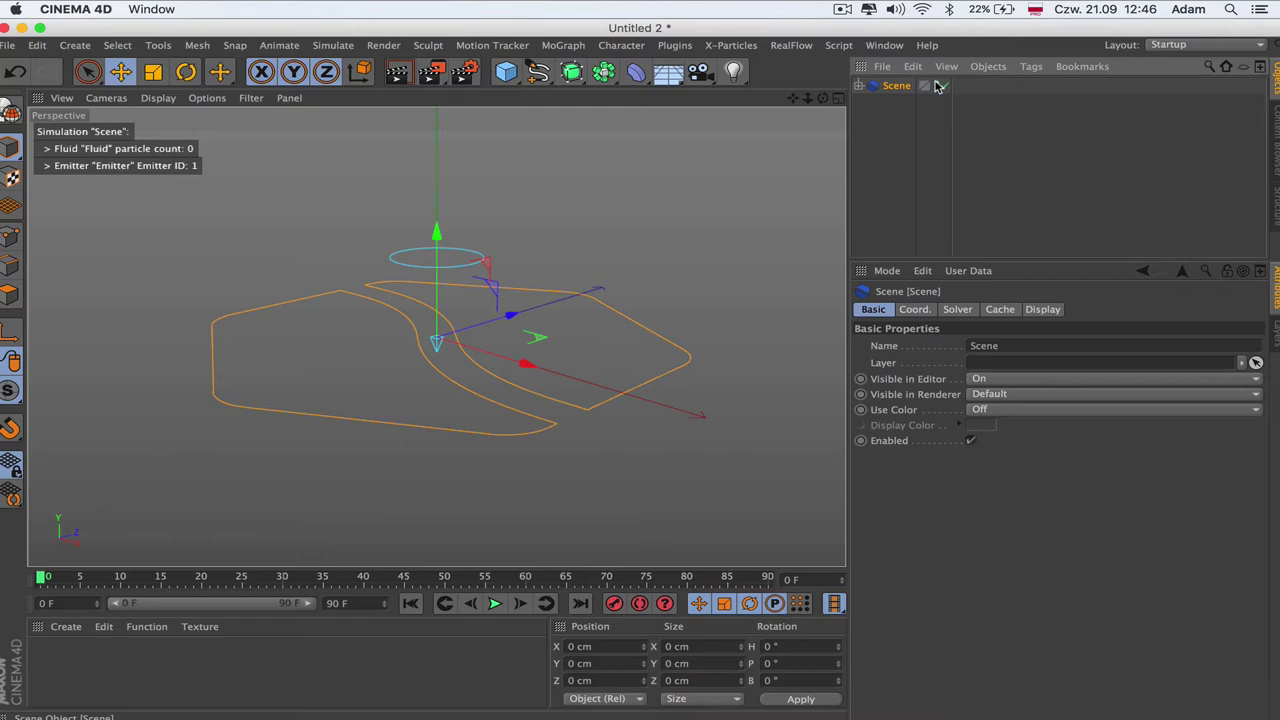
pyautogui.click(939, 84)
pyautogui.click(939, 86)
# - Try S.X 1.85 and R.P -29° in the Coord. tab, then undo the change
pyautogui.click(913, 311)
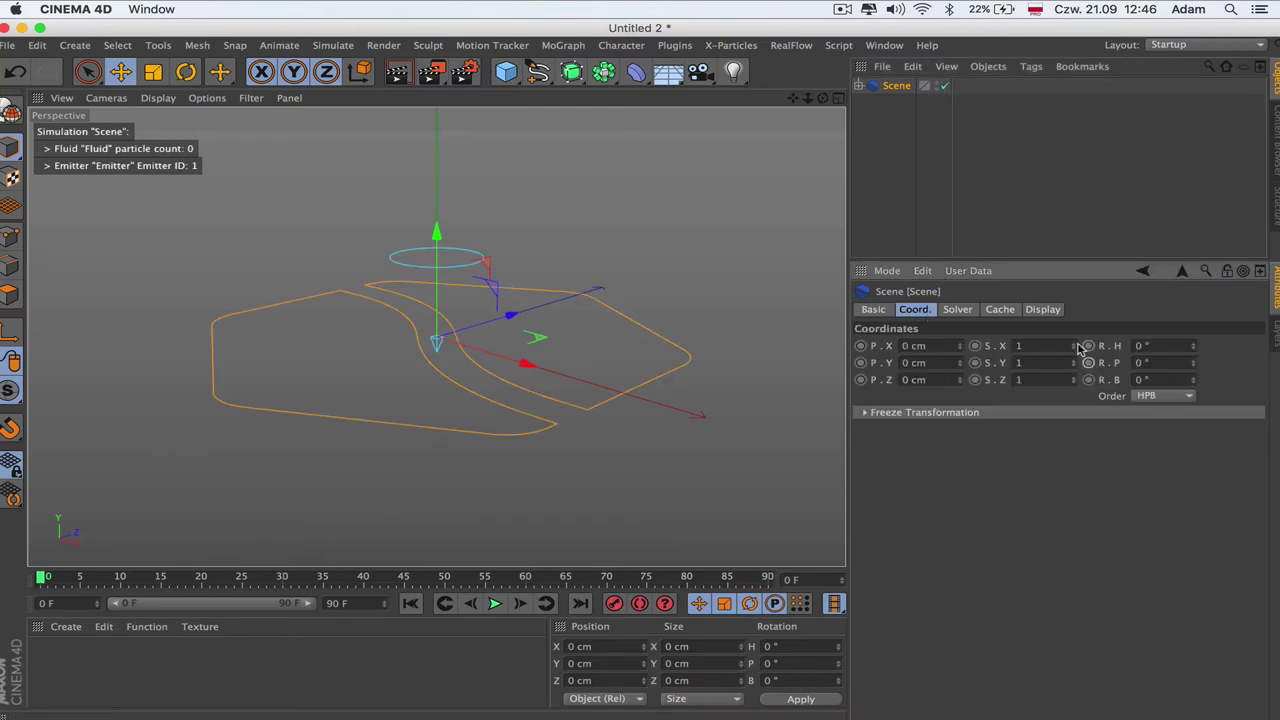
pyautogui.moveTo(1073, 346); pyautogui.dragTo(1074, 349)
pyautogui.moveTo(1192, 363); pyautogui.dragTo(1192, 364)
pyautogui.press('super+z')
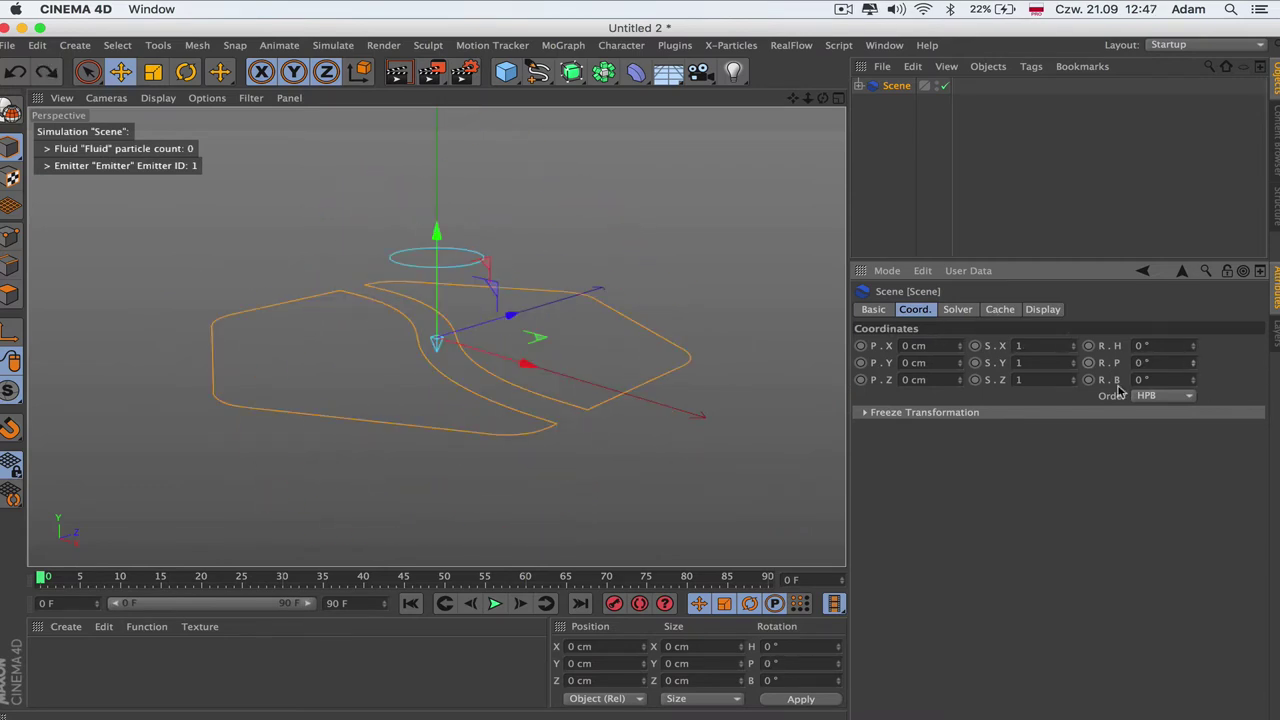
# - Keep the Scene's Axis Setup at Cinema 4D/RealFlow in the Cache tab
pyautogui.click(957, 310)
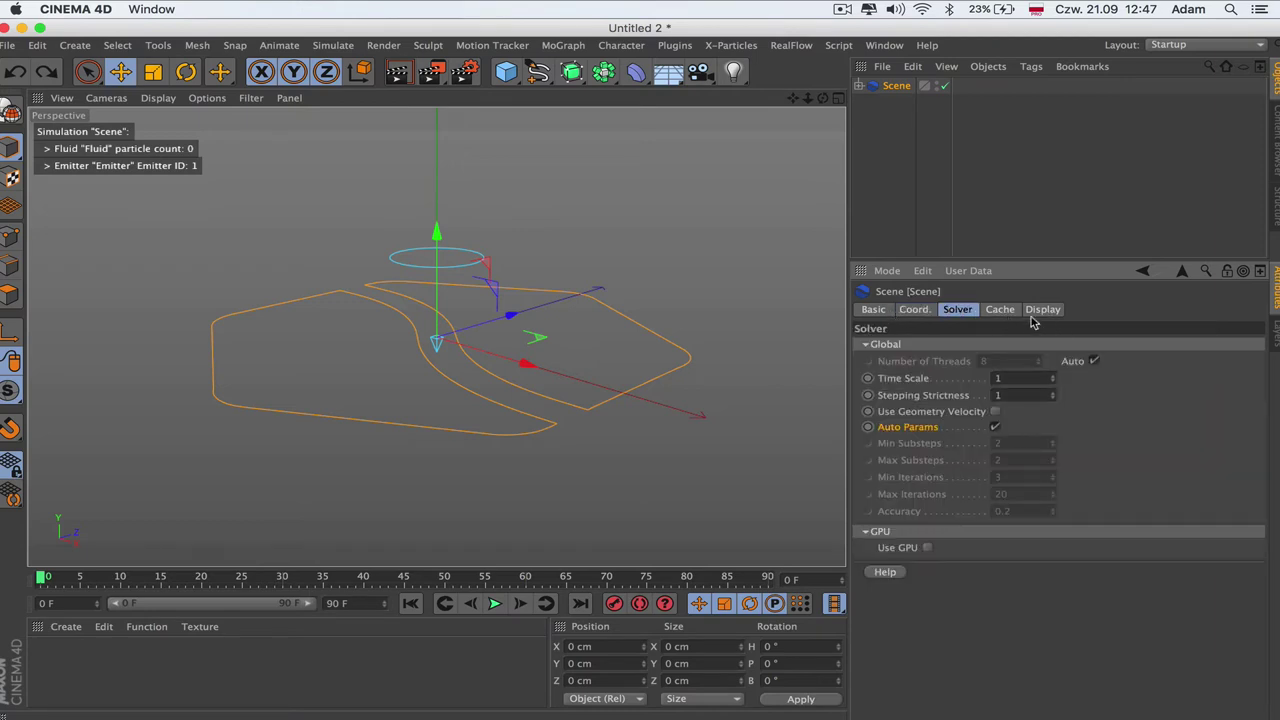
pyautogui.click(996, 311)
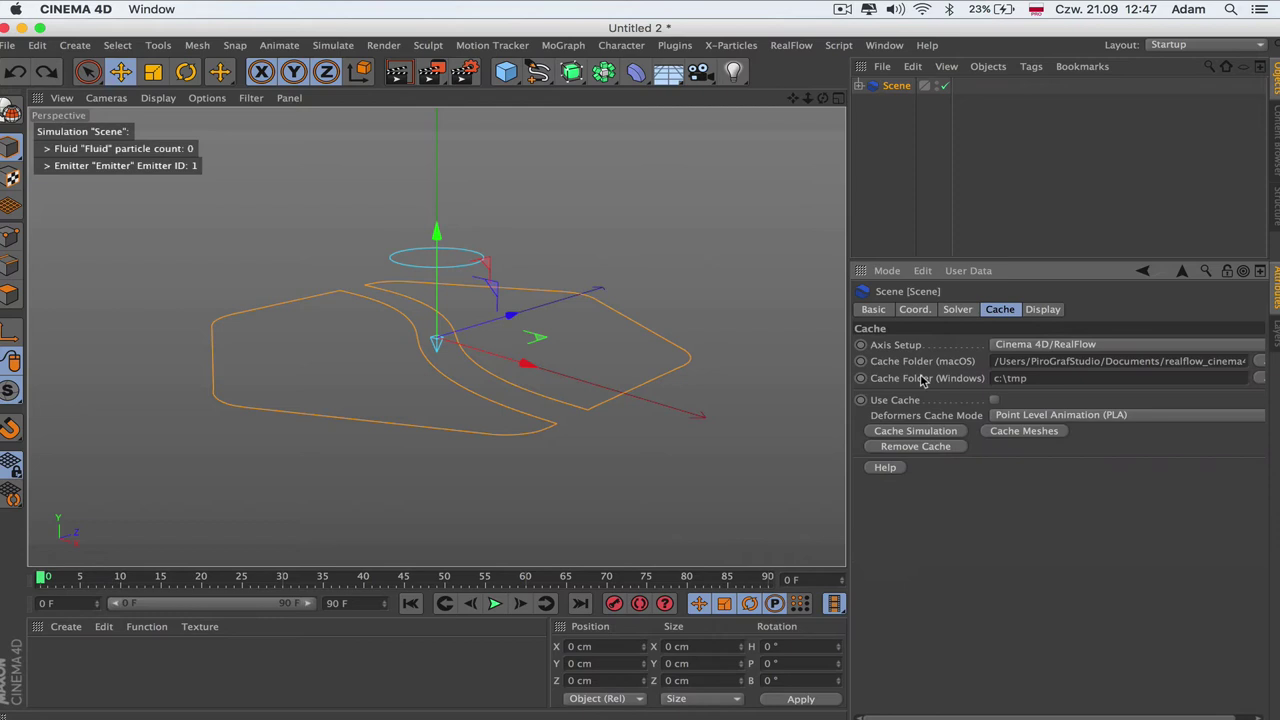
pyautogui.click(1036, 345)
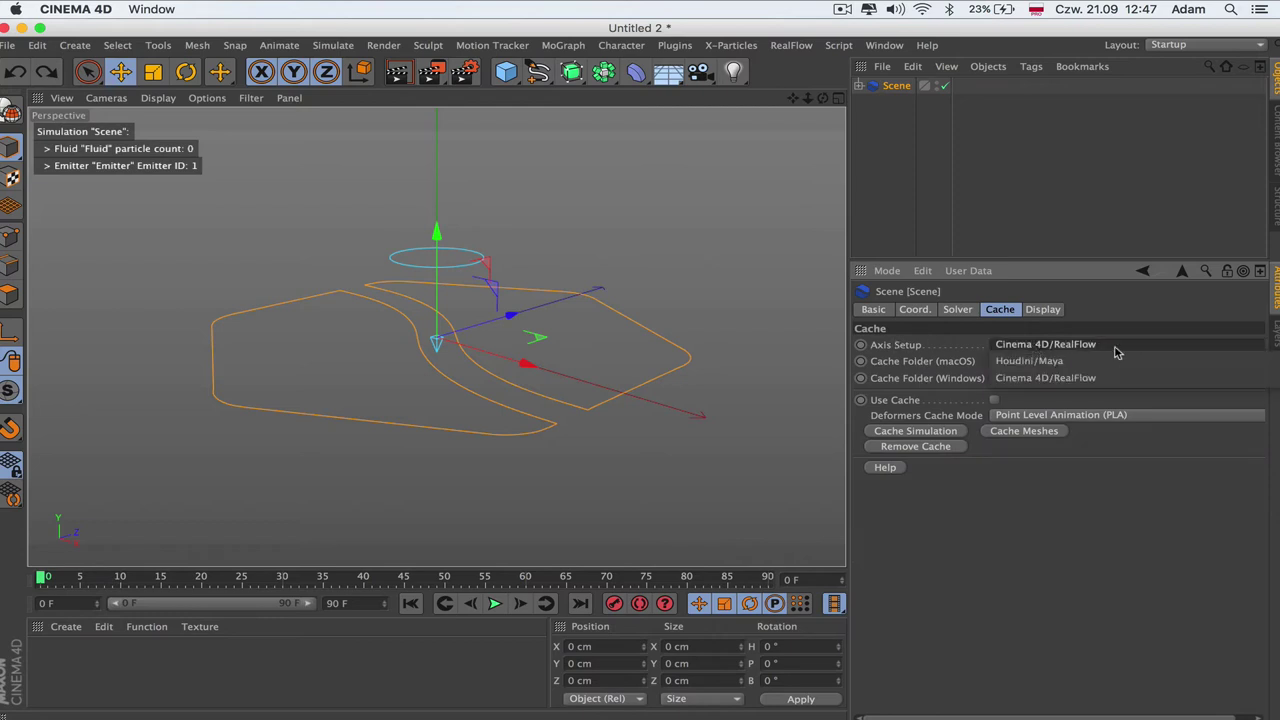
pyautogui.click(1038, 378)
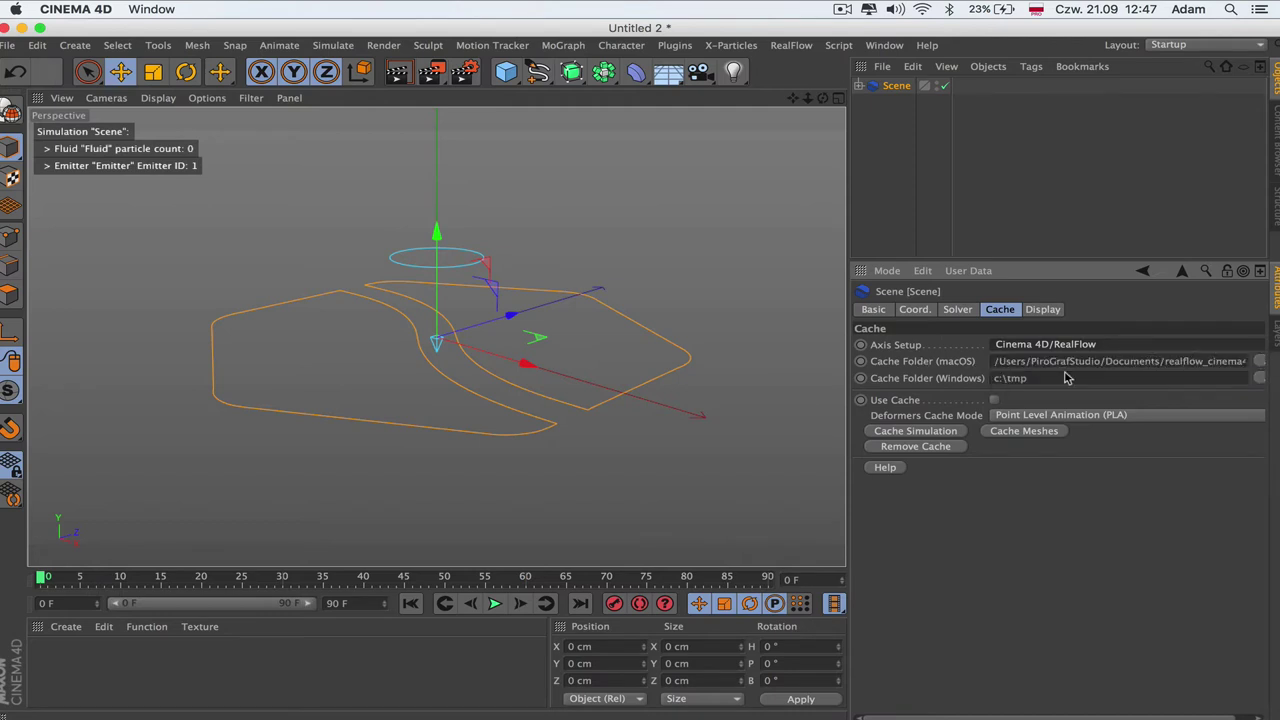
# - Leave Use Cache off and Deformers Cache Mode at Point Level Animation (PLA)
pyautogui.click(995, 400)
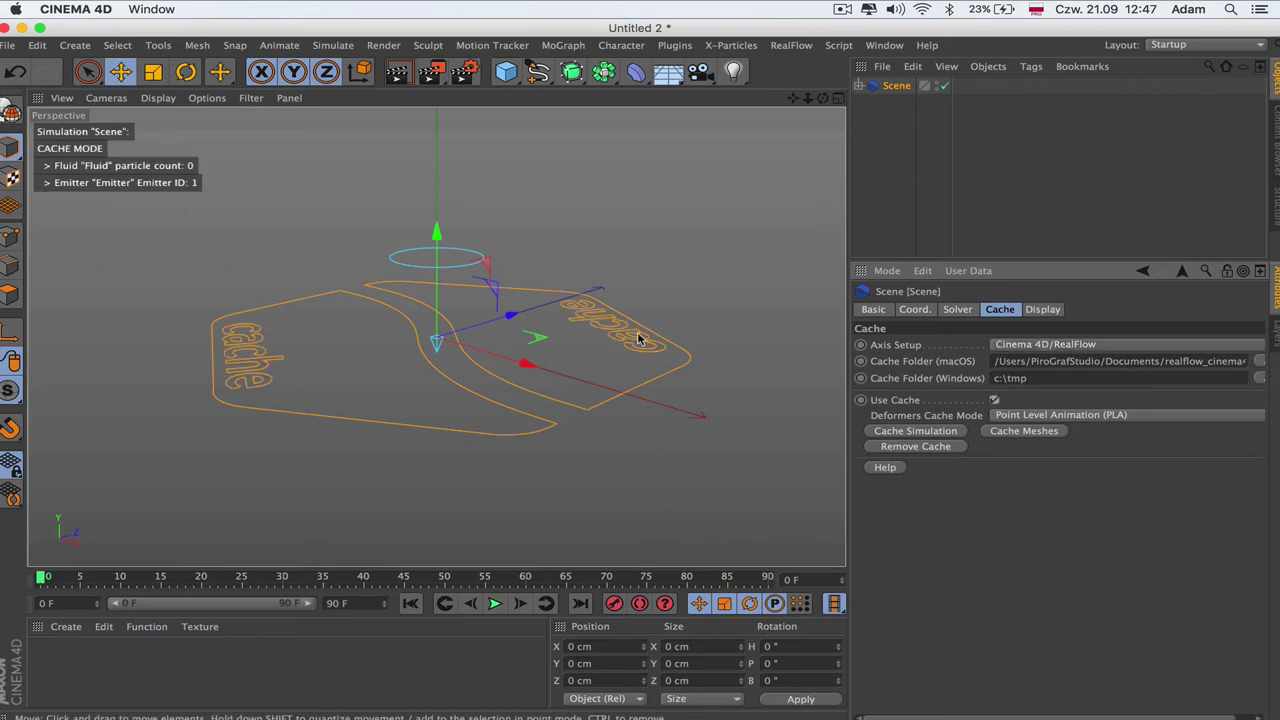
pyautogui.click(995, 400)
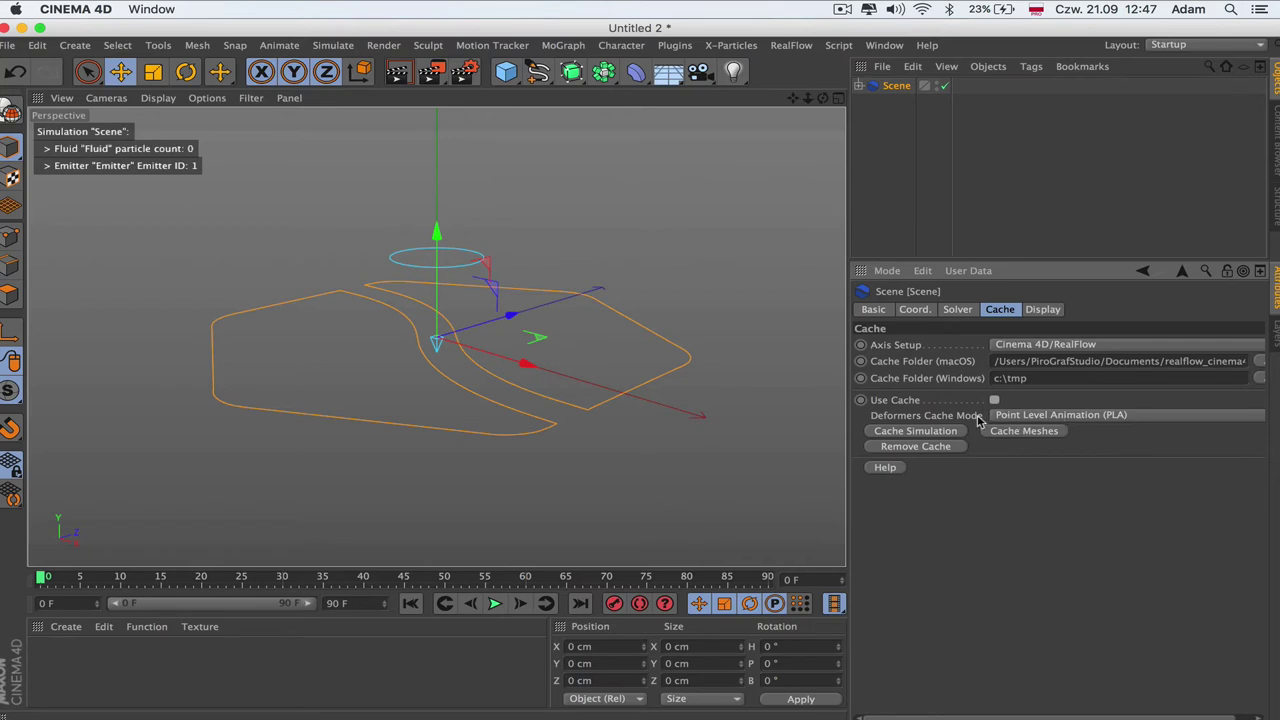
pyautogui.click(1022, 416)
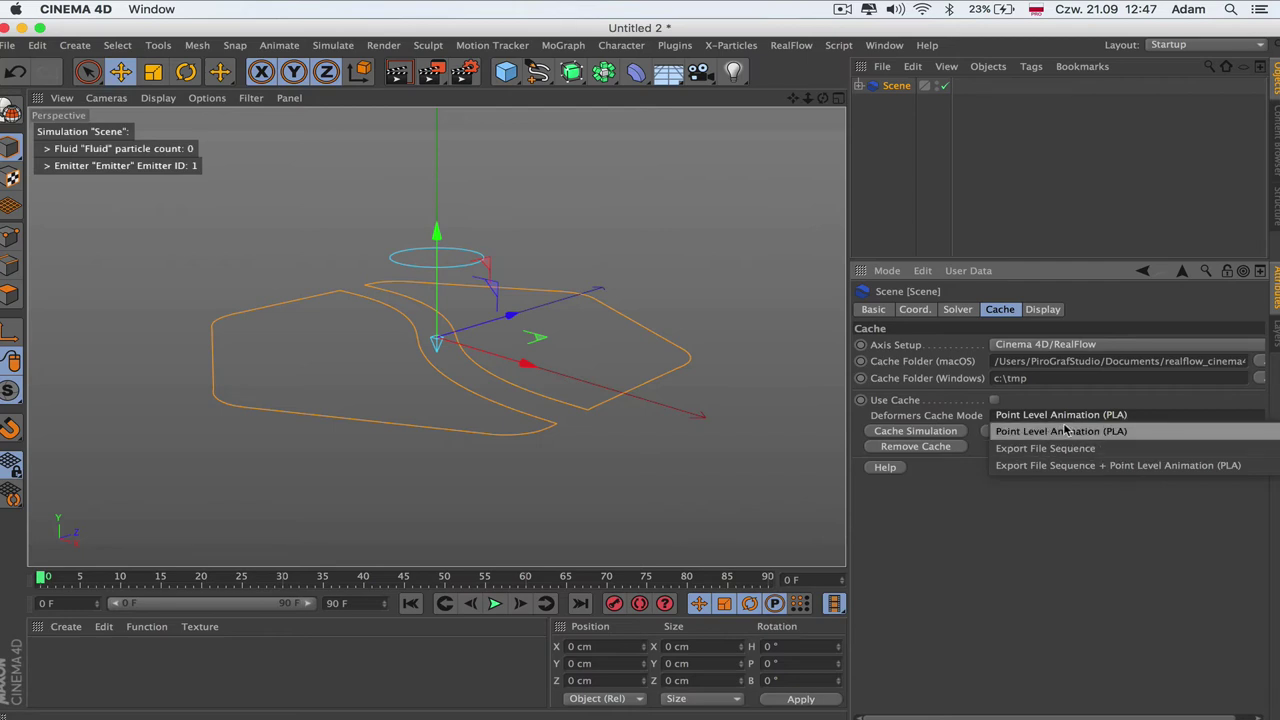
pyautogui.click(1070, 505)
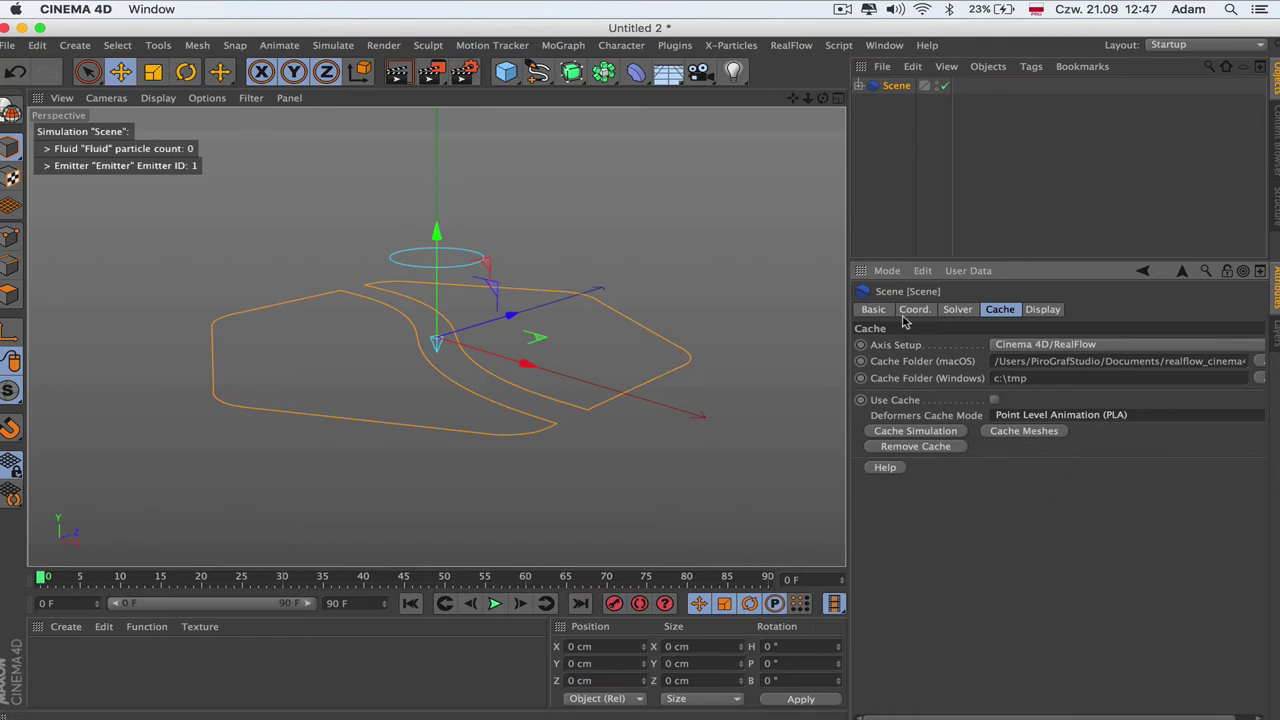
pyautogui.moveTo(792, 97); pyautogui.dragTo(797, 105)
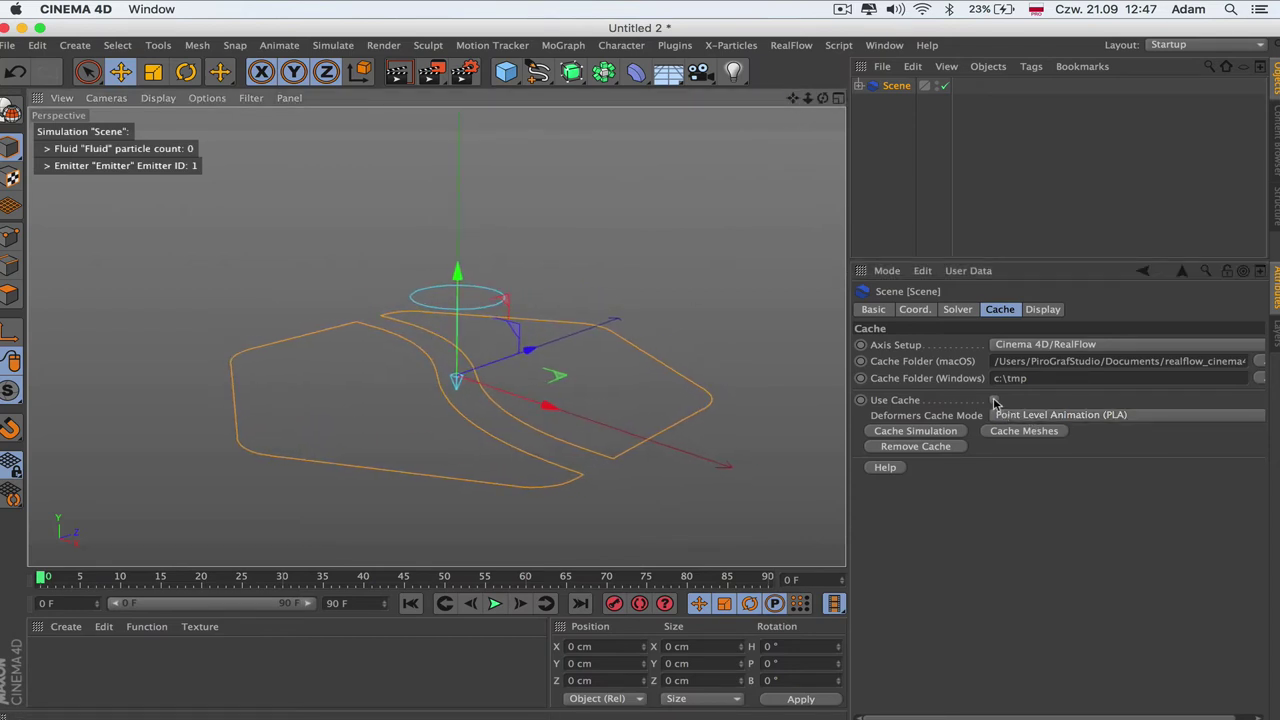
pyautogui.click(995, 401)
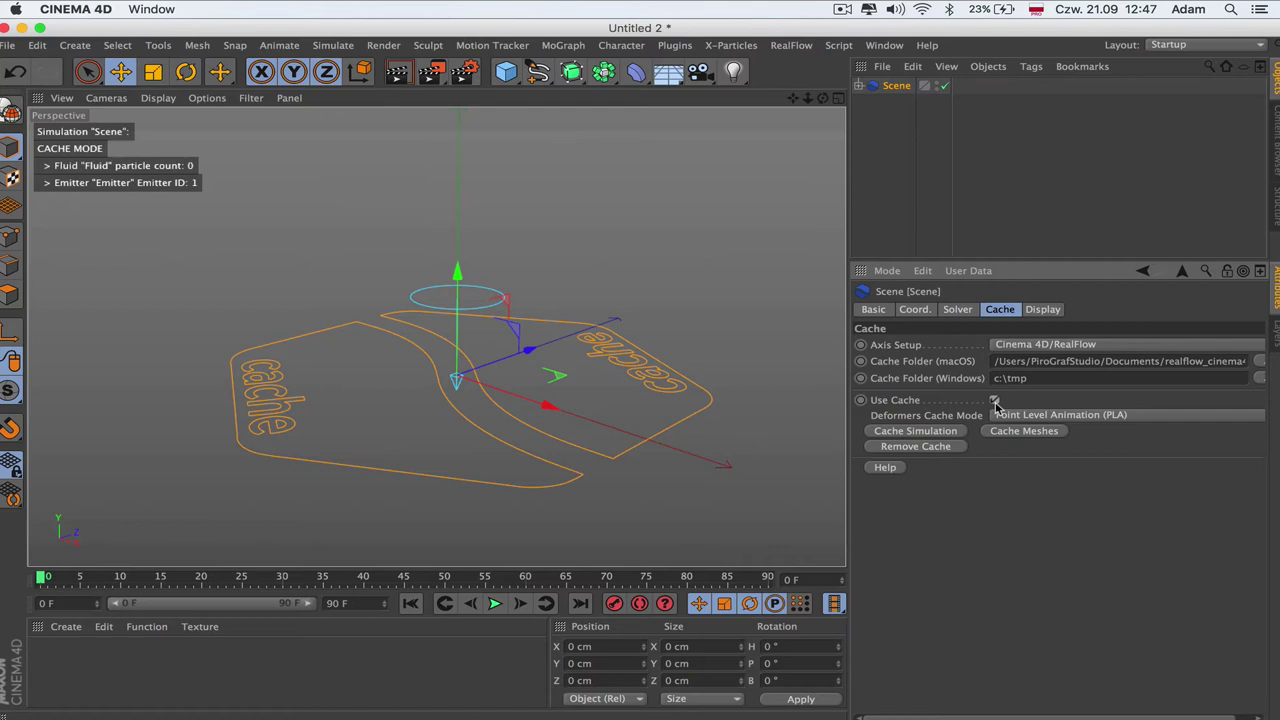
pyautogui.click(995, 401)
pyautogui.click(1043, 309)
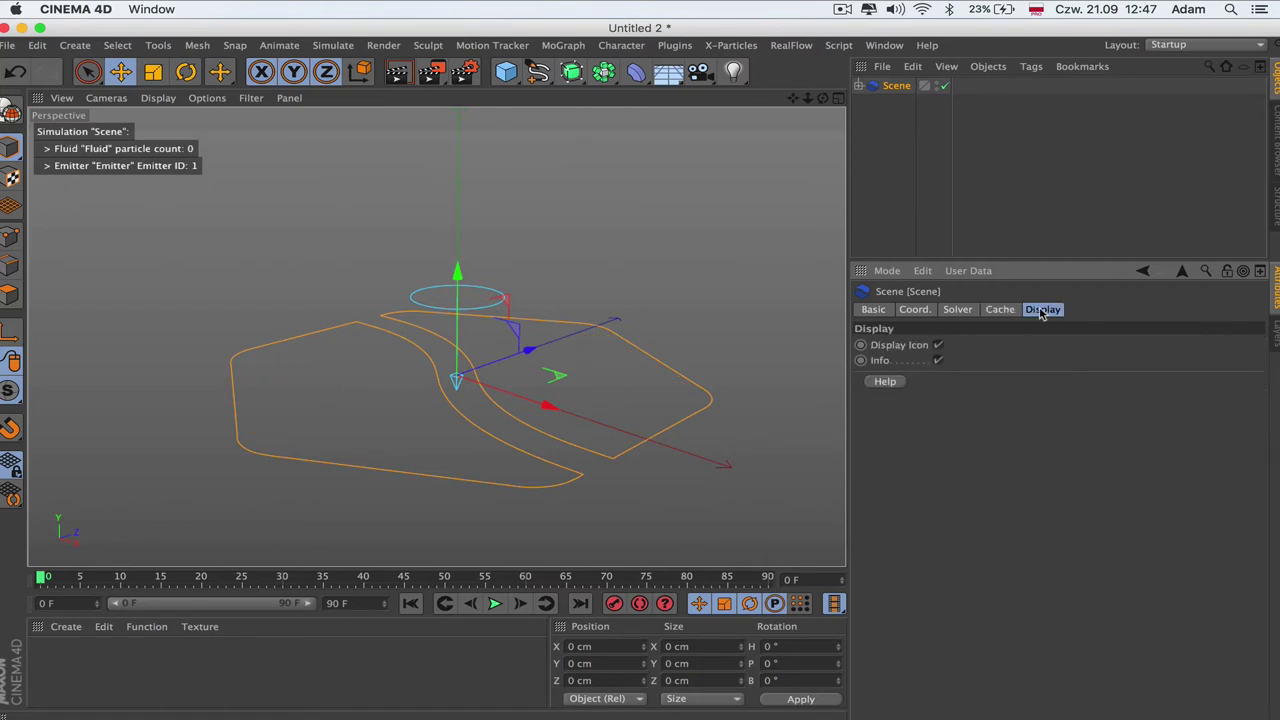
# - Toggle Display Icon and Info off and back on so both stay enabled
pyautogui.click(938, 345)
pyautogui.click(938, 360)
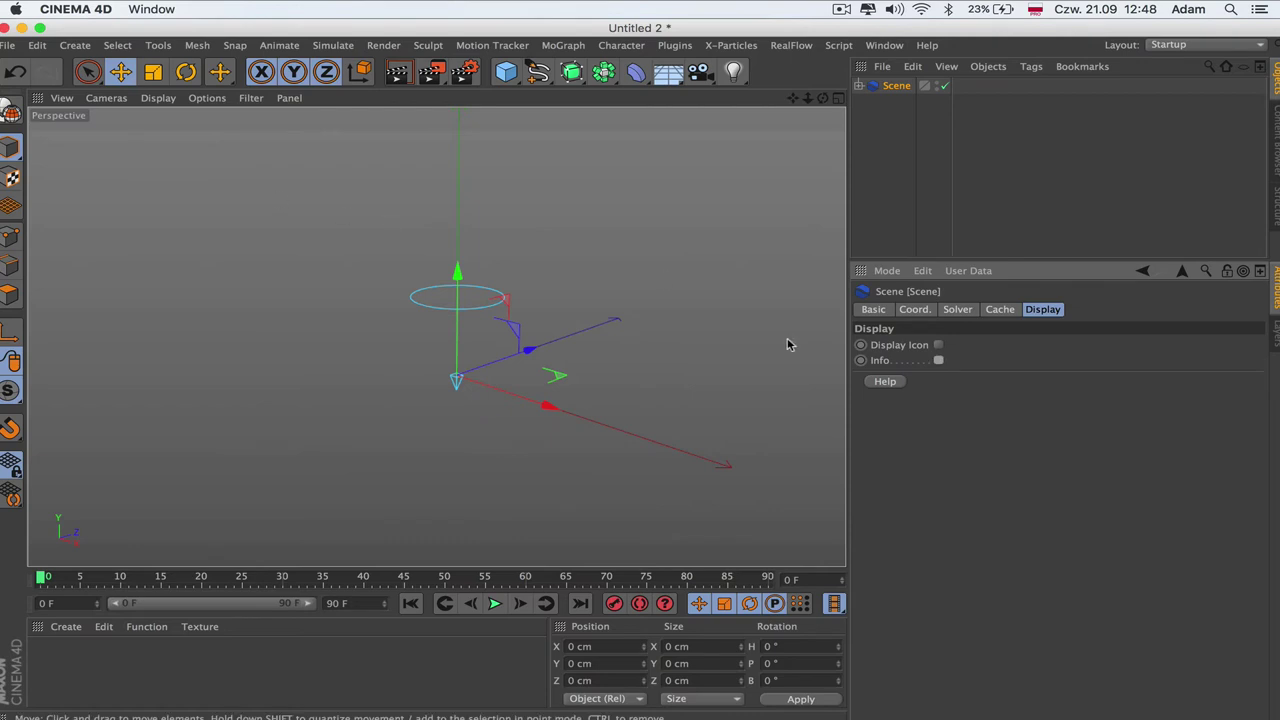
pyautogui.click(938, 360)
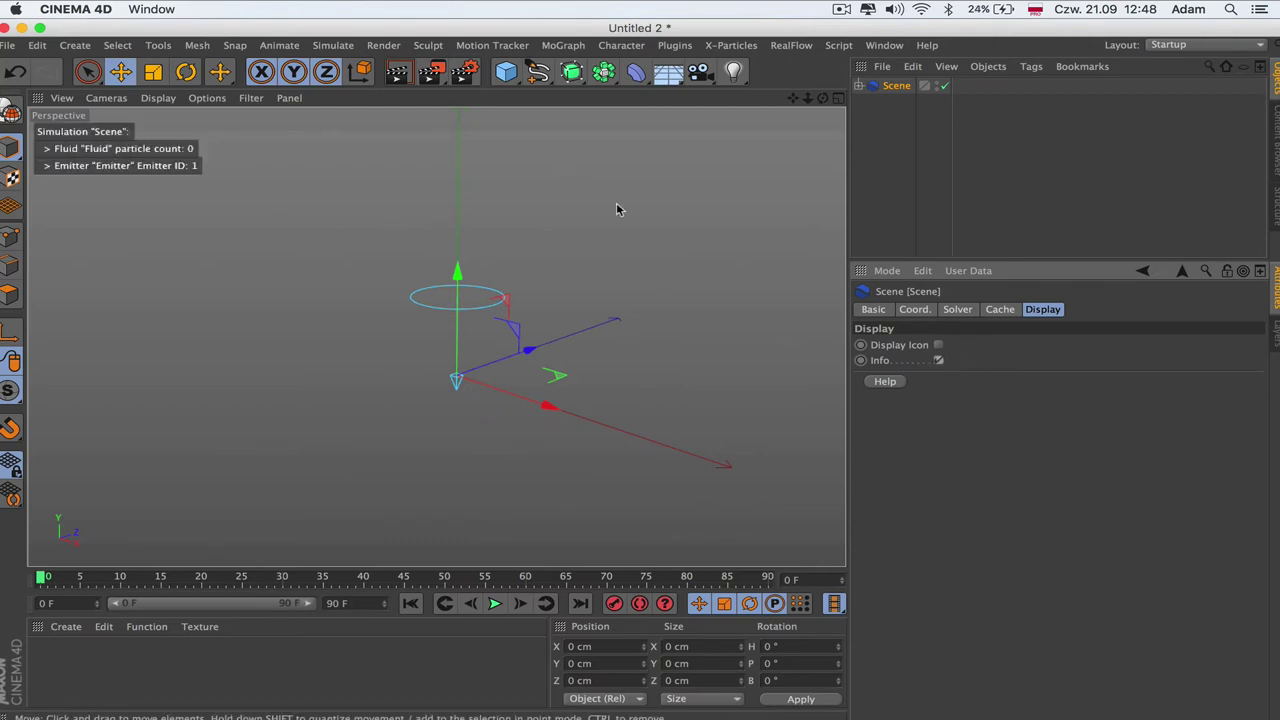
pyautogui.click(938, 345)
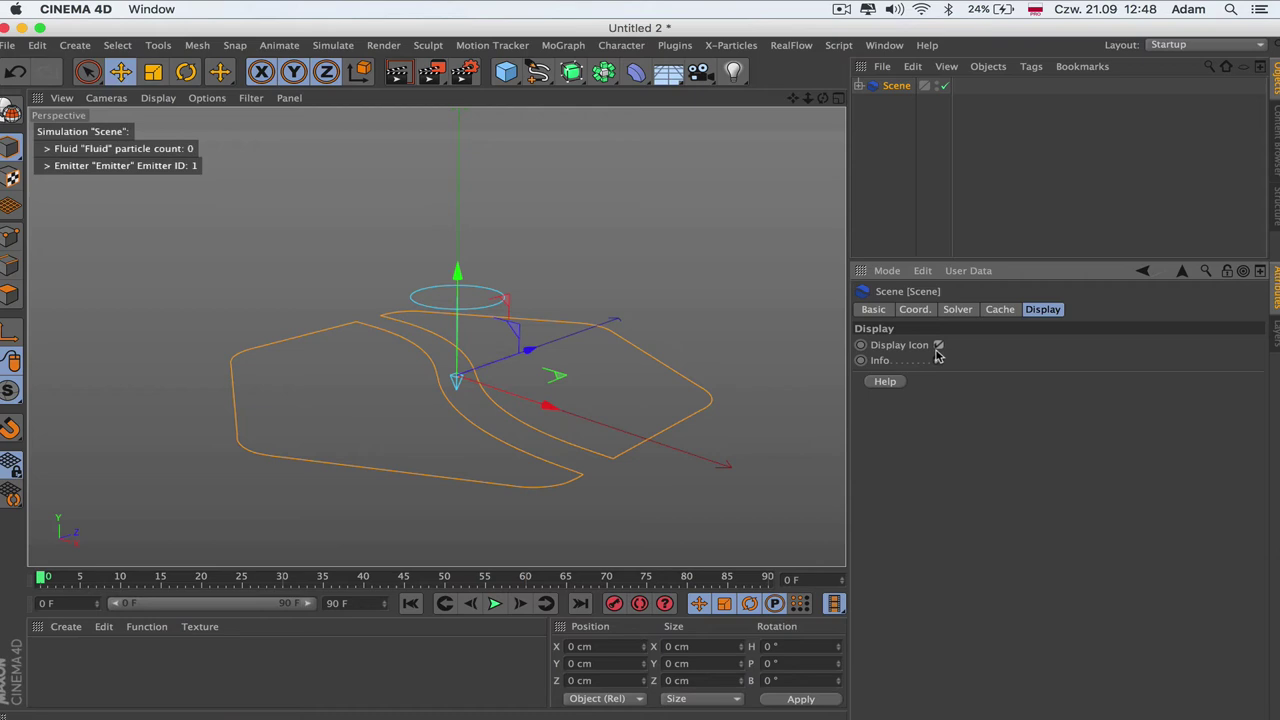
pyautogui.click(938, 345)
pyautogui.click(938, 345)
pyautogui.click(951, 312)
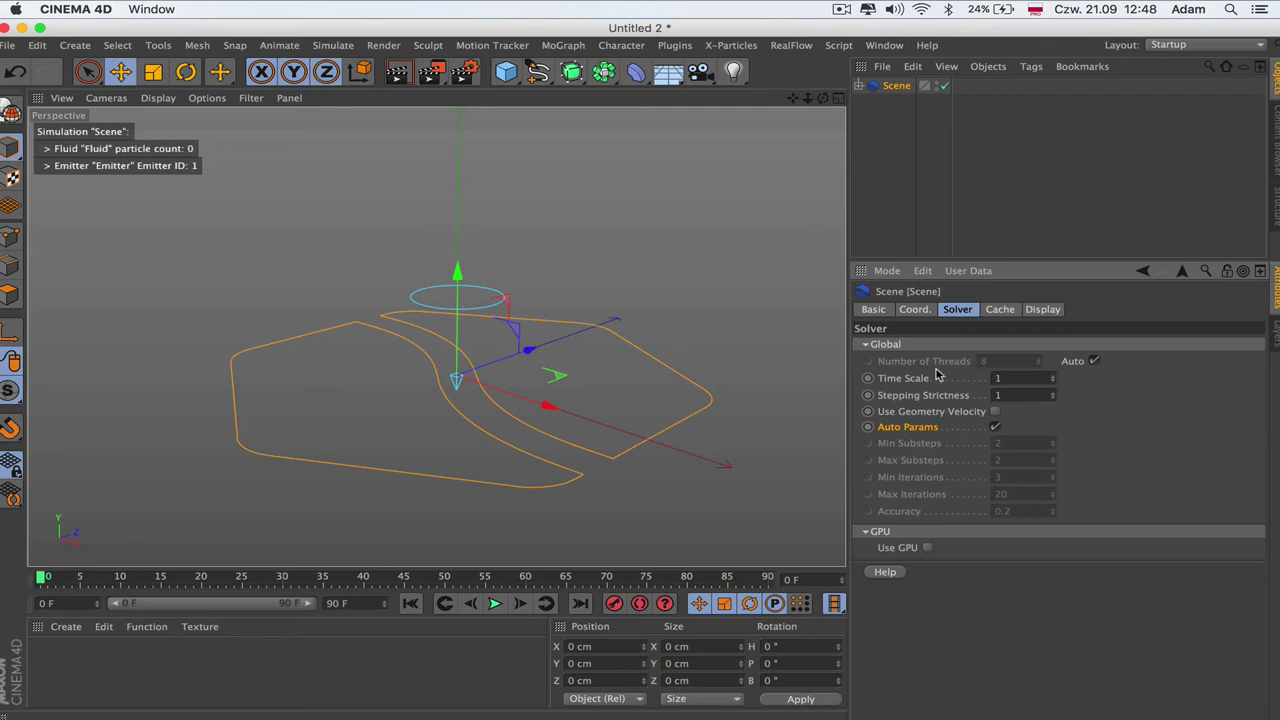
# - Enable Use GPU in the Solver settings with the GeForce GT 750M device
pyautogui.click(867, 344)
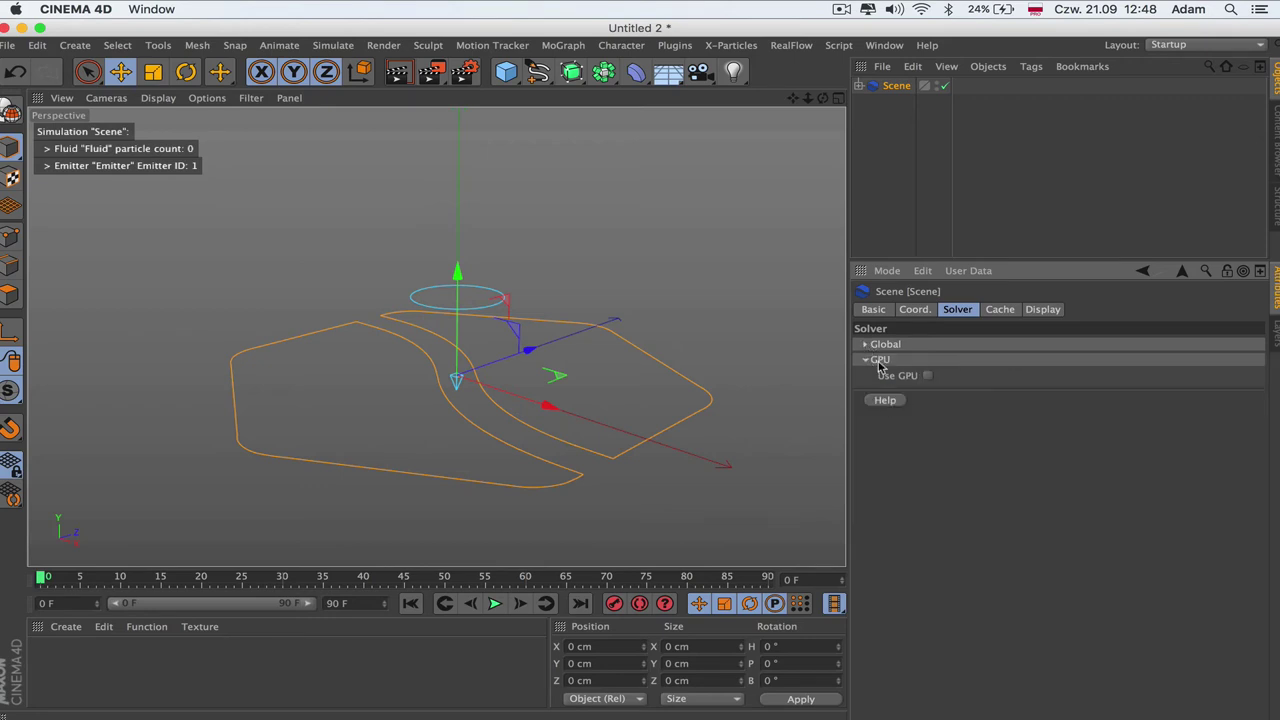
pyautogui.click(867, 360)
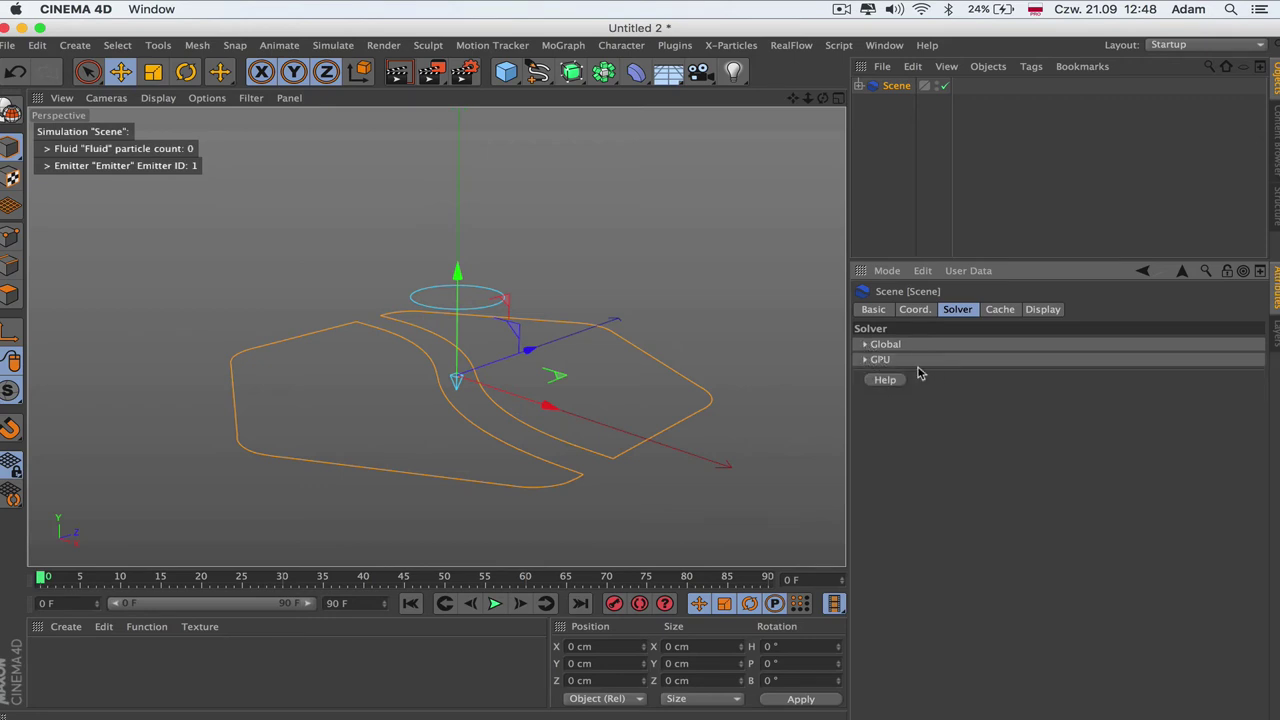
pyautogui.click(867, 360)
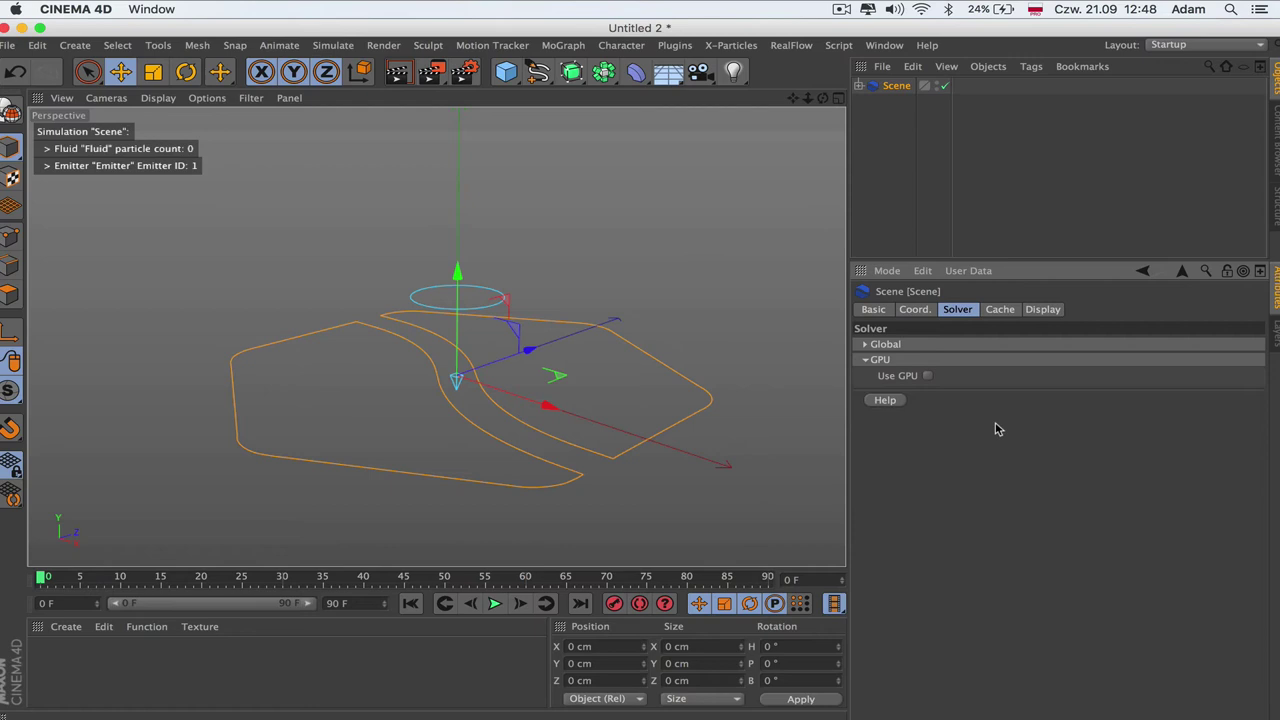
pyautogui.click(928, 376)
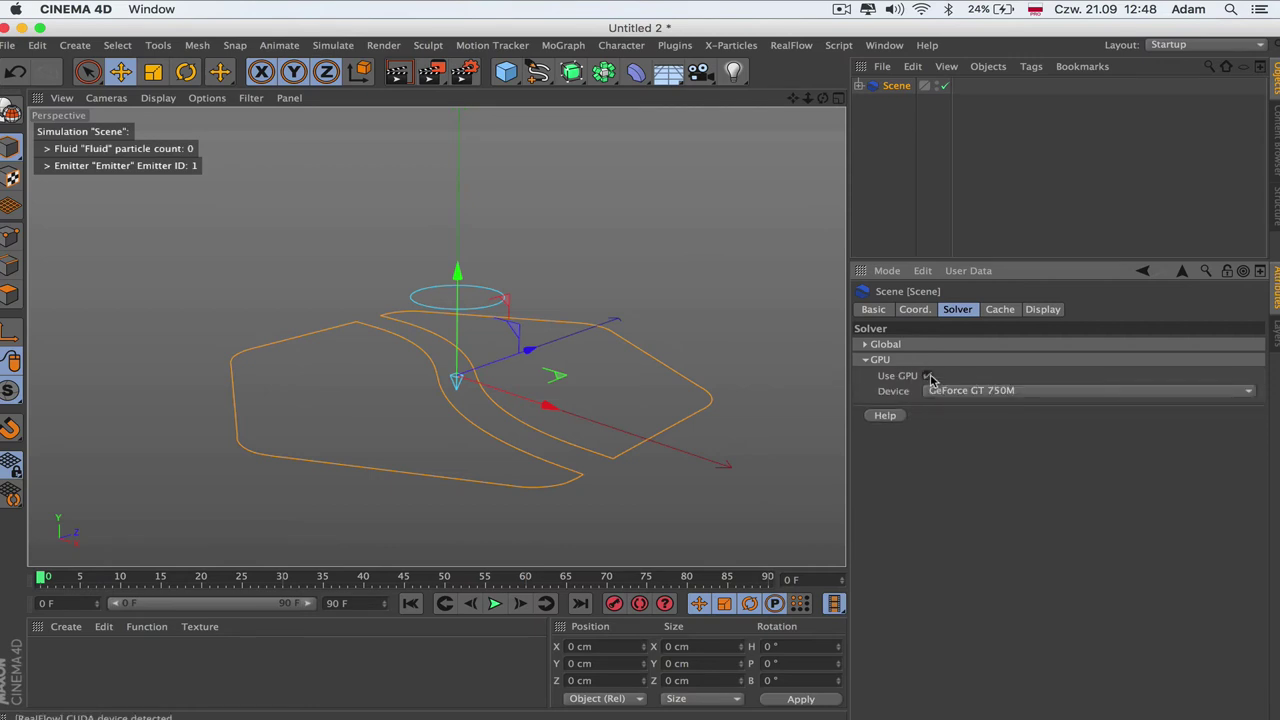
pyautogui.click(985, 398)
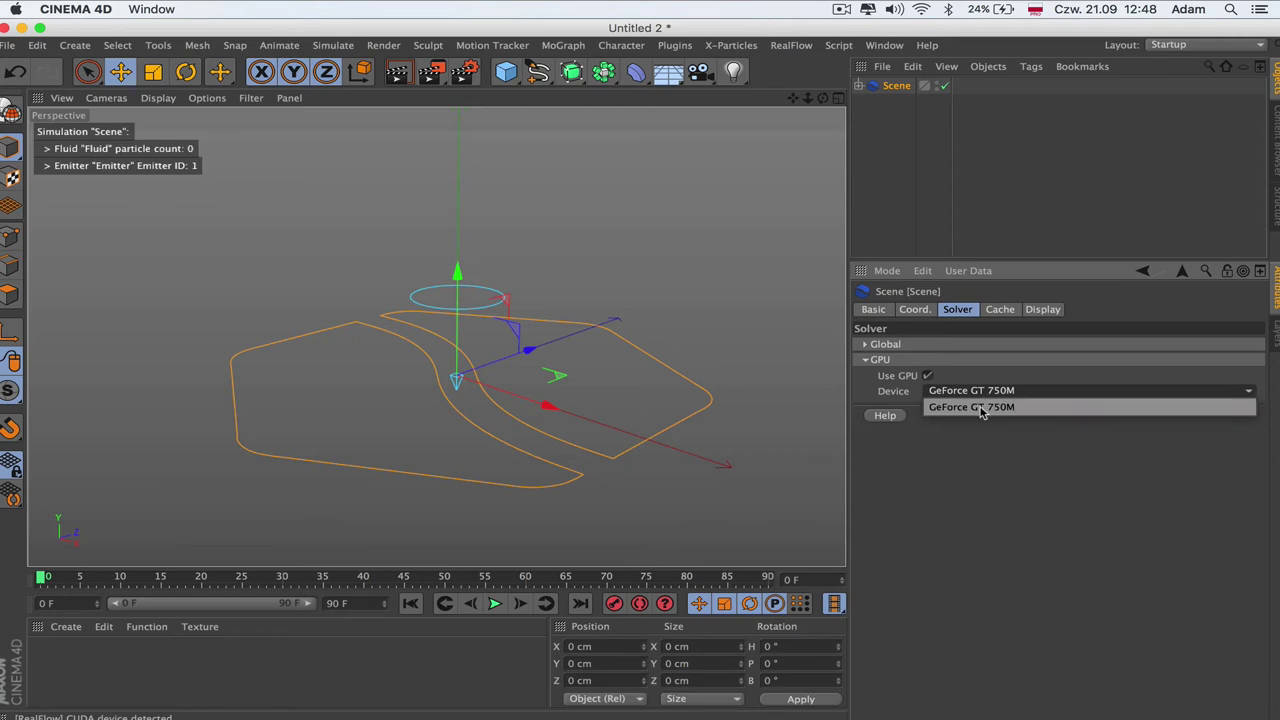
pyautogui.click(975, 409)
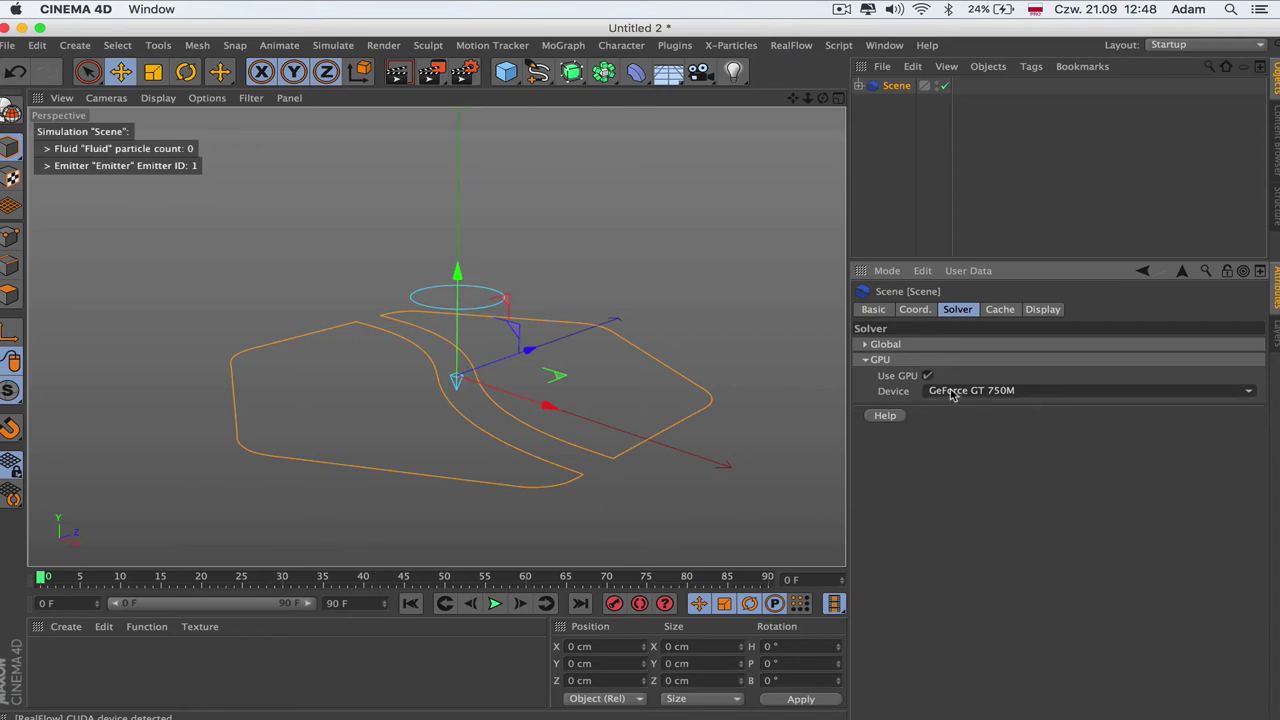
# - Collapse the GPU group and expand the Global solver parameters
pyautogui.click(866, 361)
pyautogui.click(867, 345)
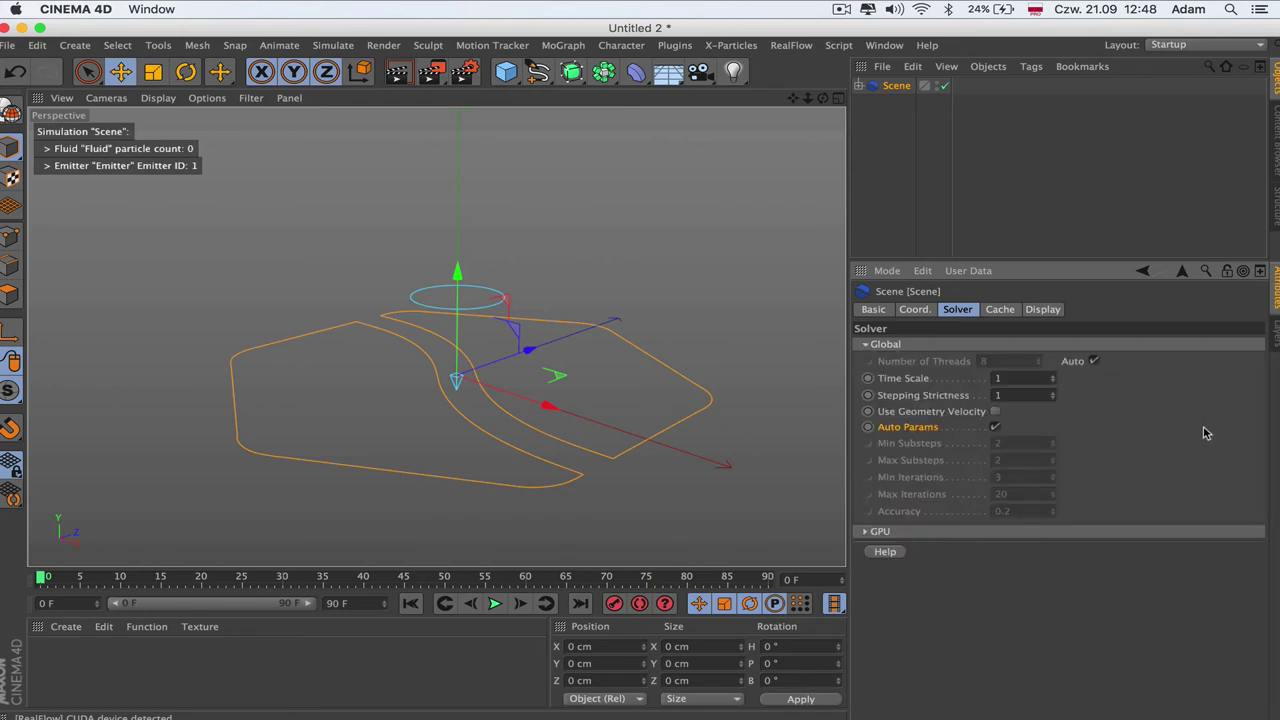
pyautogui.click(866, 345)
pyautogui.click(866, 360)
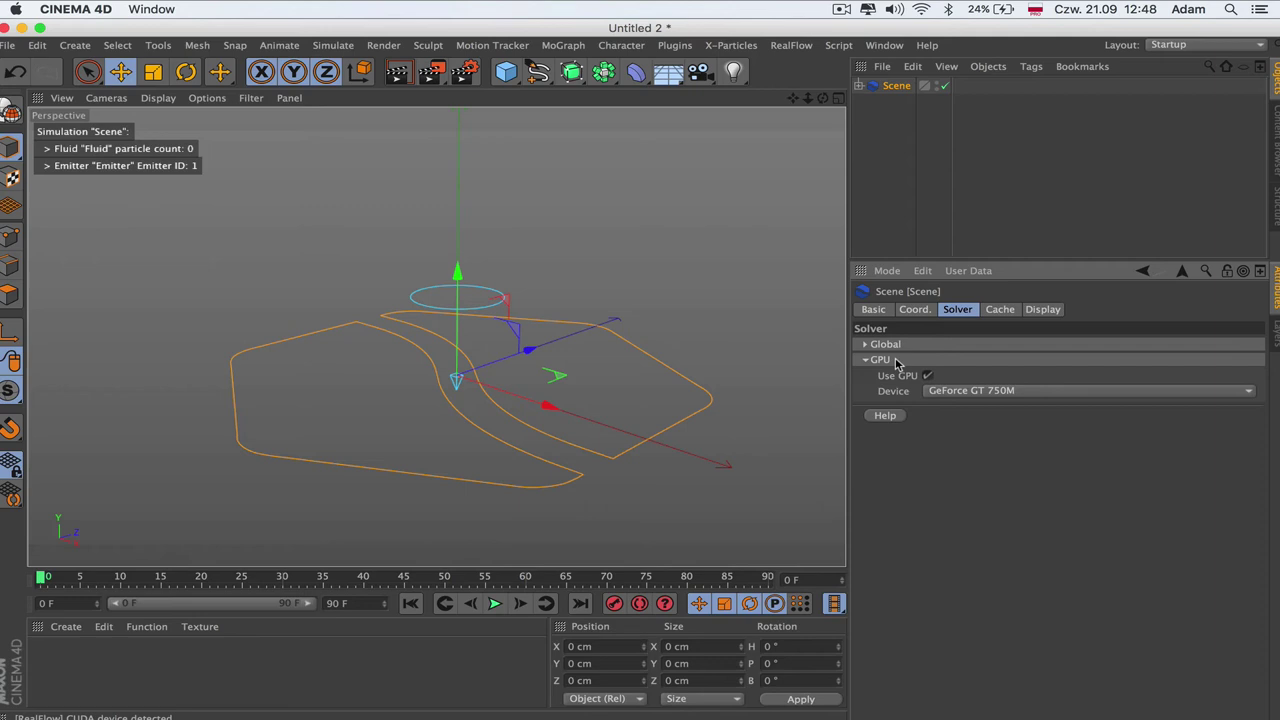
pyautogui.click(866, 360)
pyautogui.click(866, 345)
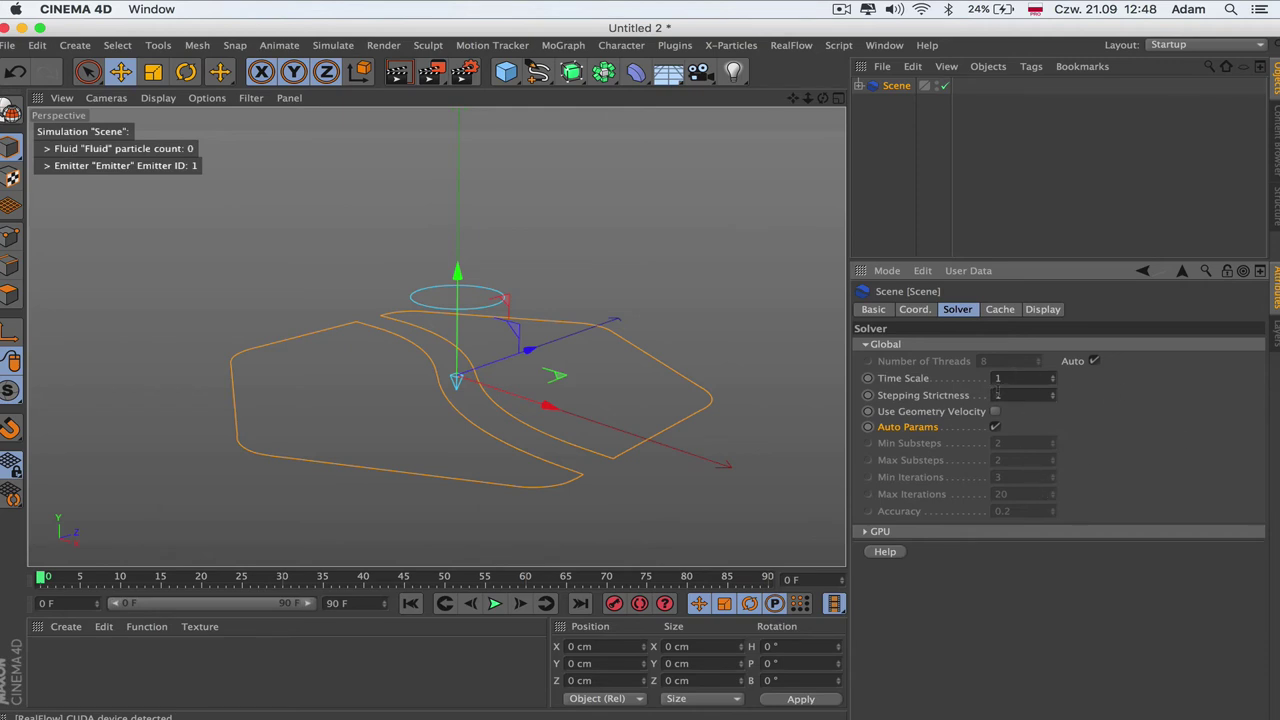
pyautogui.click(1094, 361)
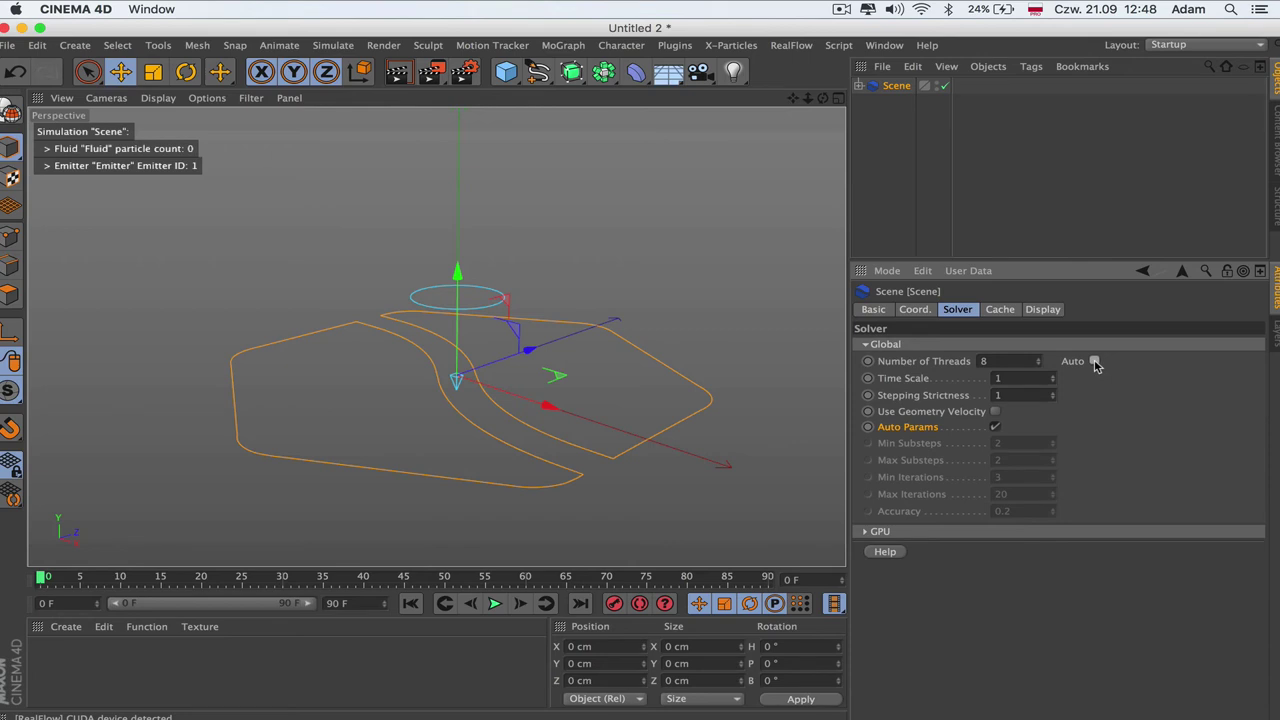
pyautogui.click(1095, 362)
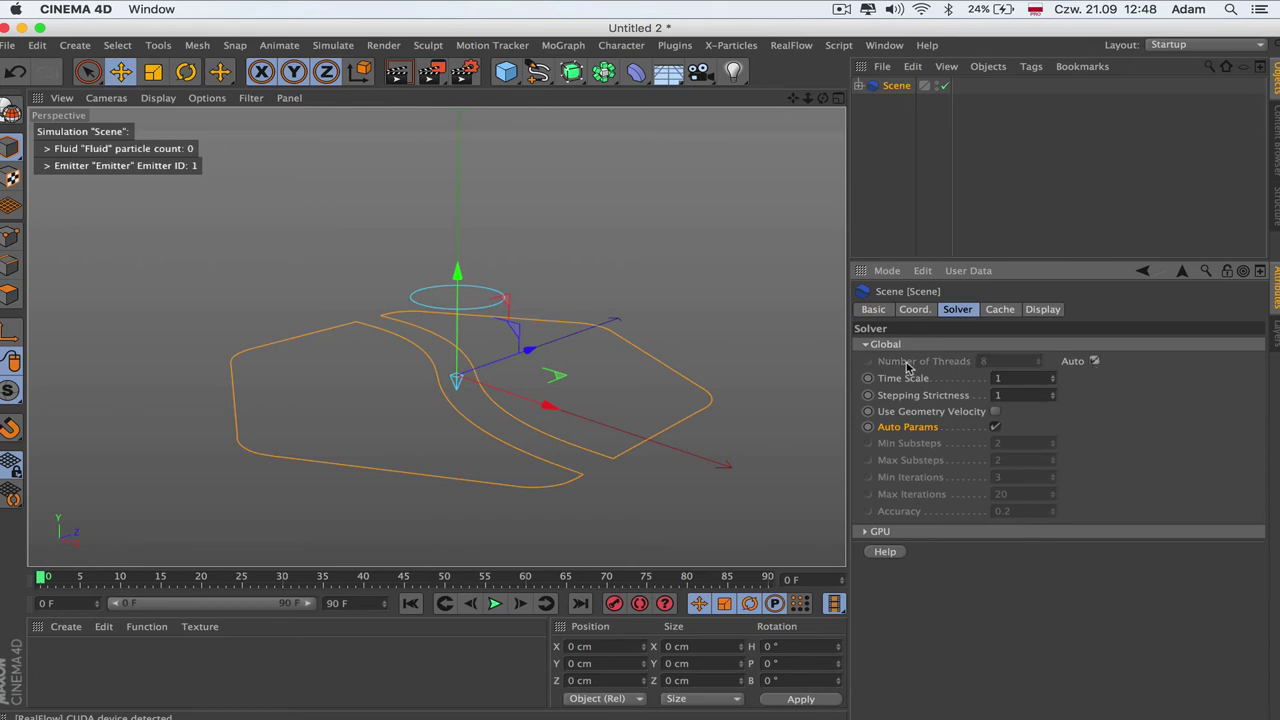
pyautogui.click(1095, 362)
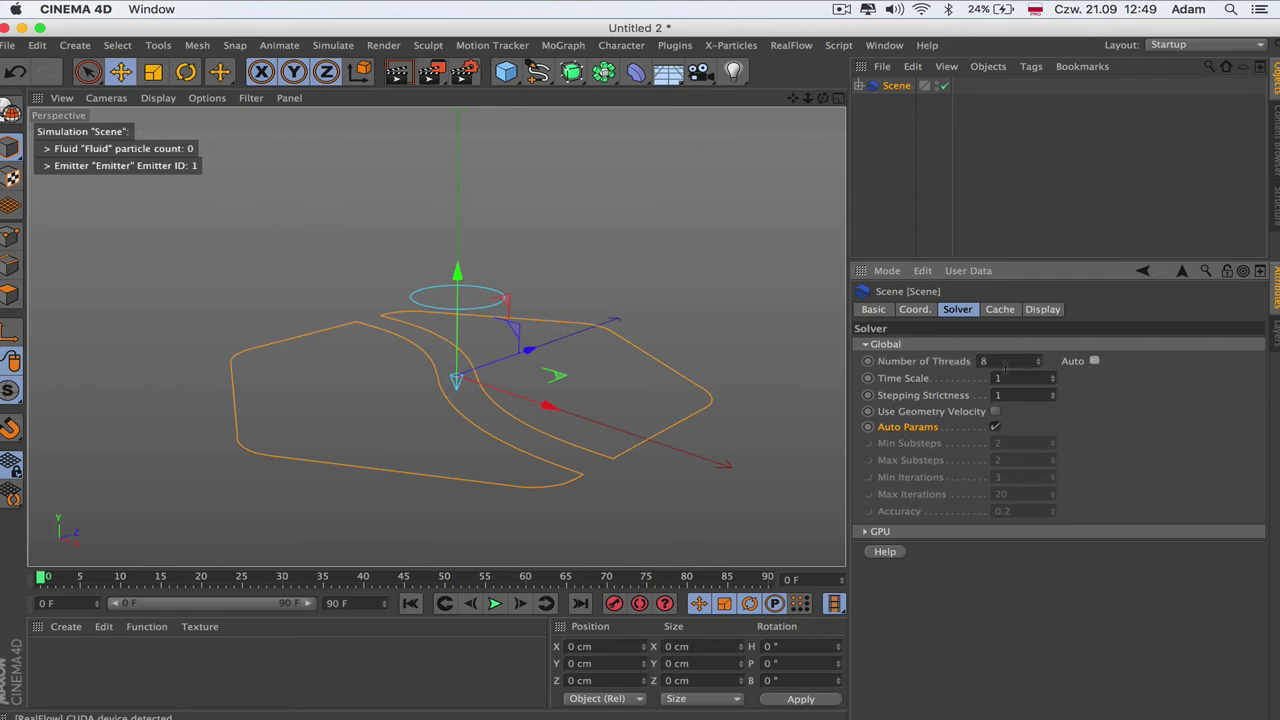
pyautogui.click(1094, 362)
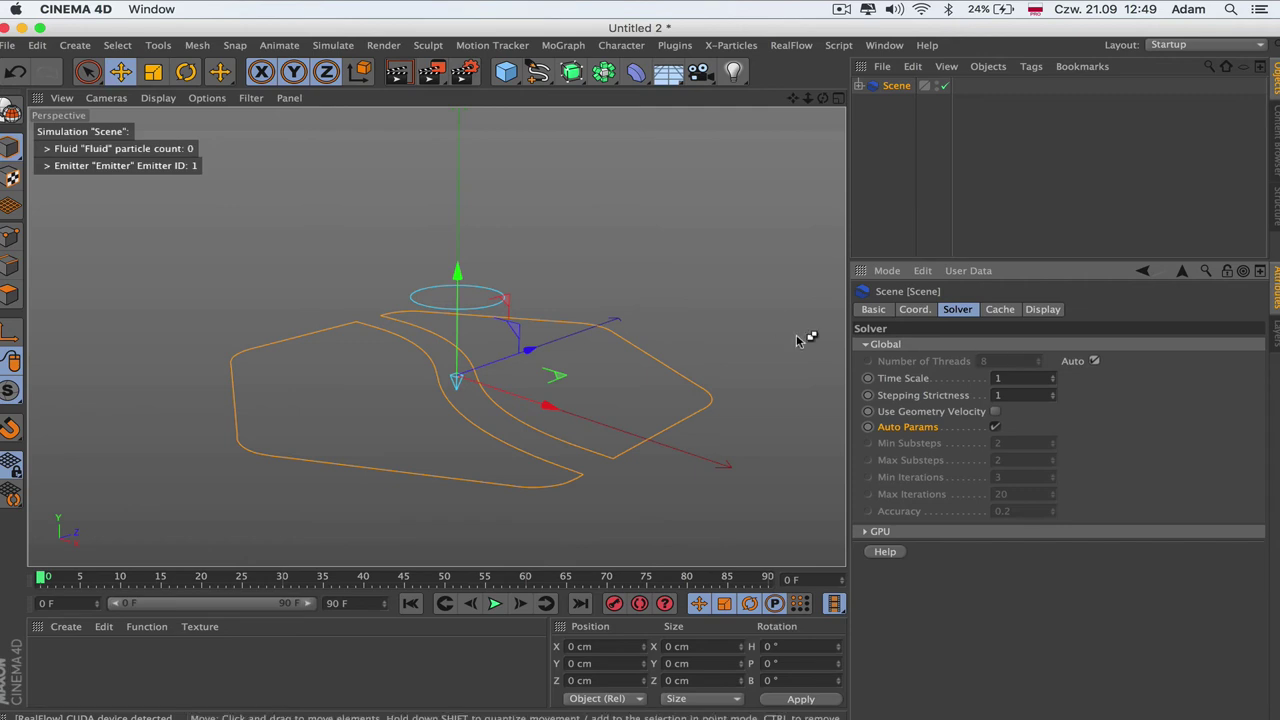
pyautogui.press('super+d')
pyautogui.click(1075, 310)
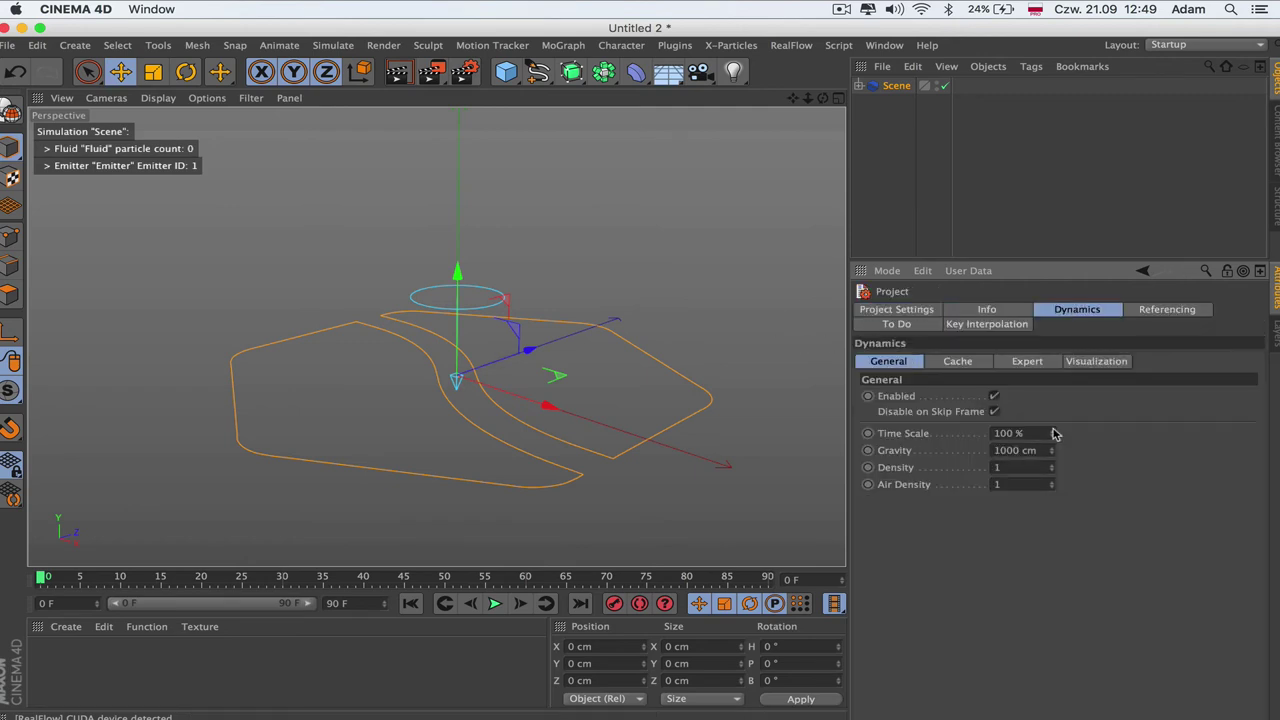
pyautogui.click(892, 86)
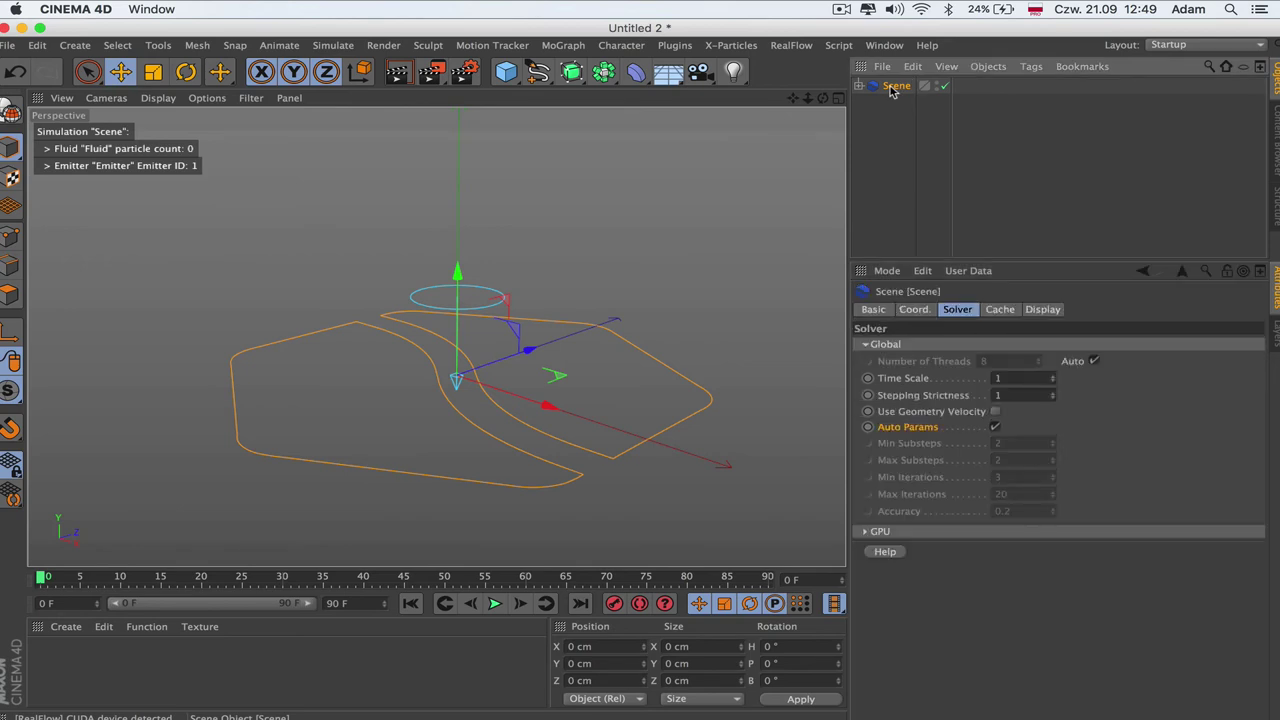
# - Uncheck Auto Params to view substeps, expand the Scene hierarchy, then recheck Auto Params
pyautogui.click(1018, 379)
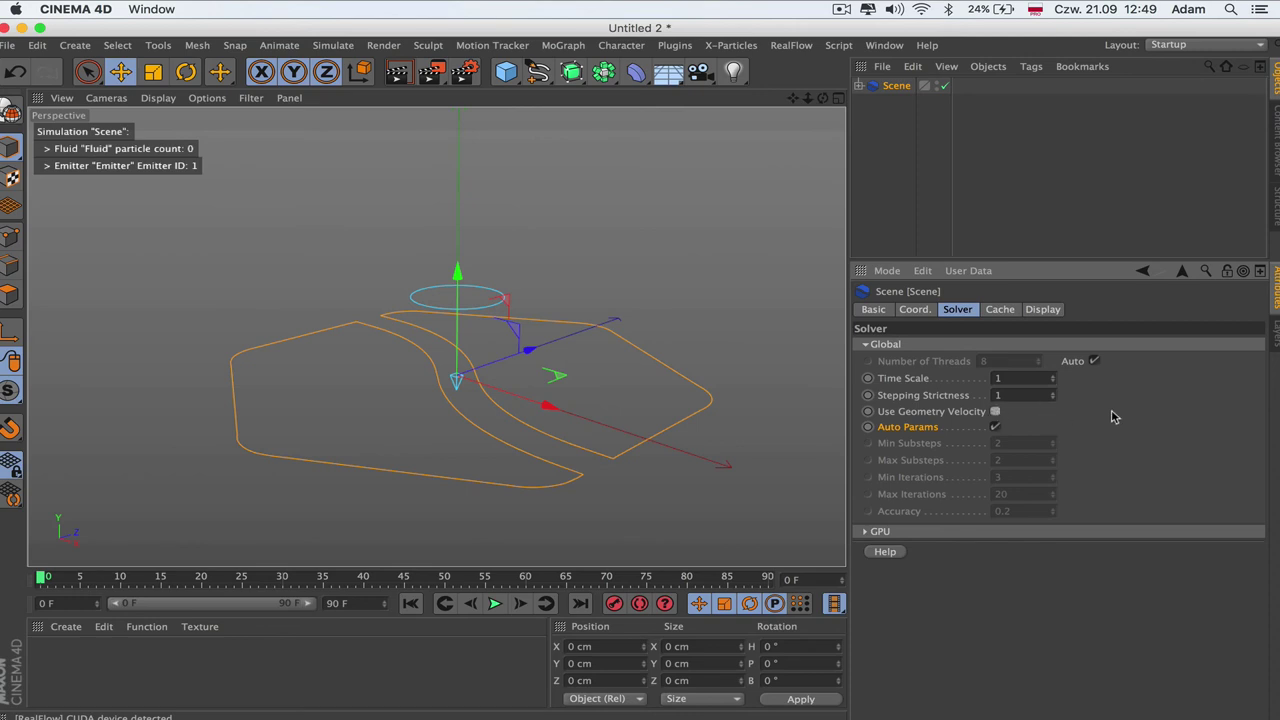
pyautogui.click(995, 427)
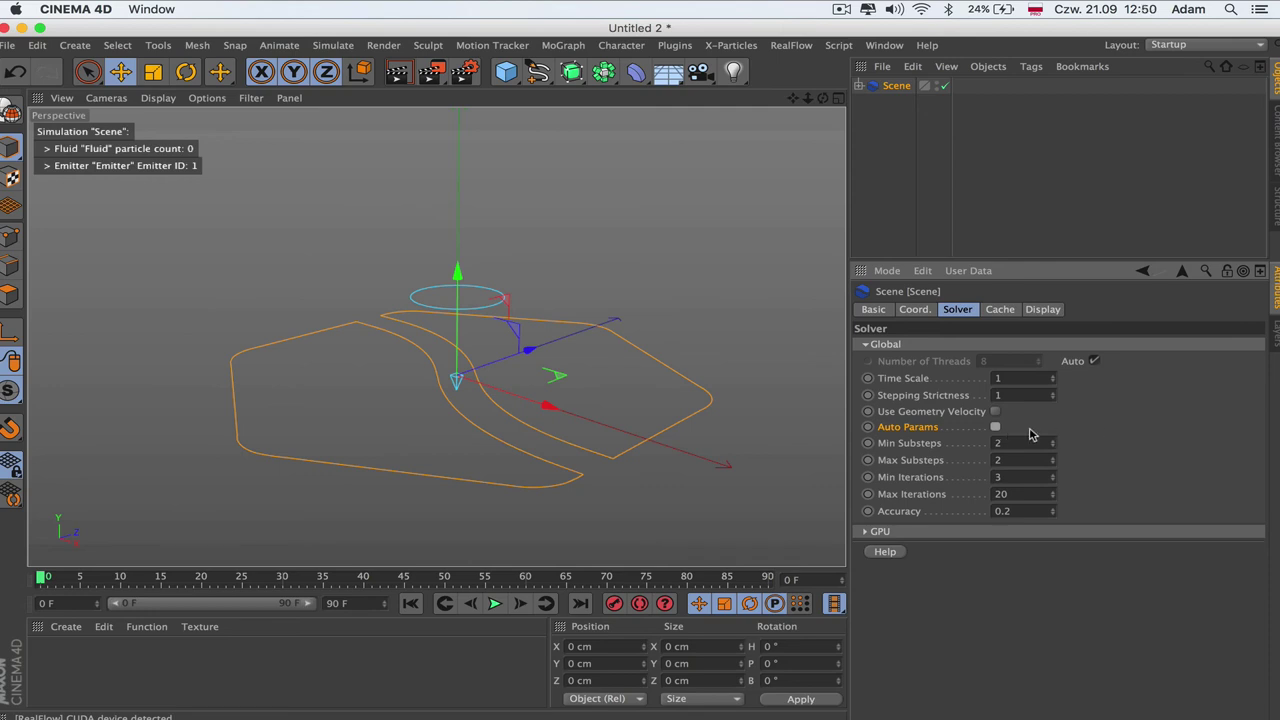
pyautogui.click(857, 100)
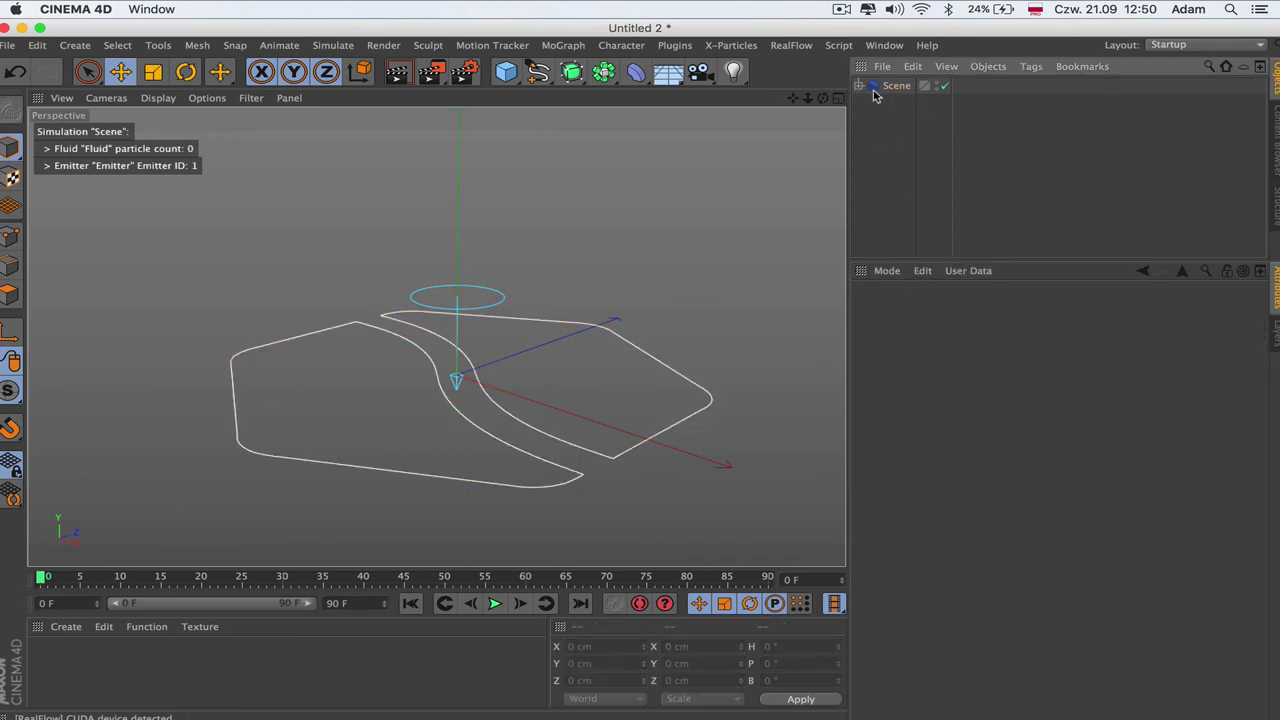
pyautogui.click(858, 86)
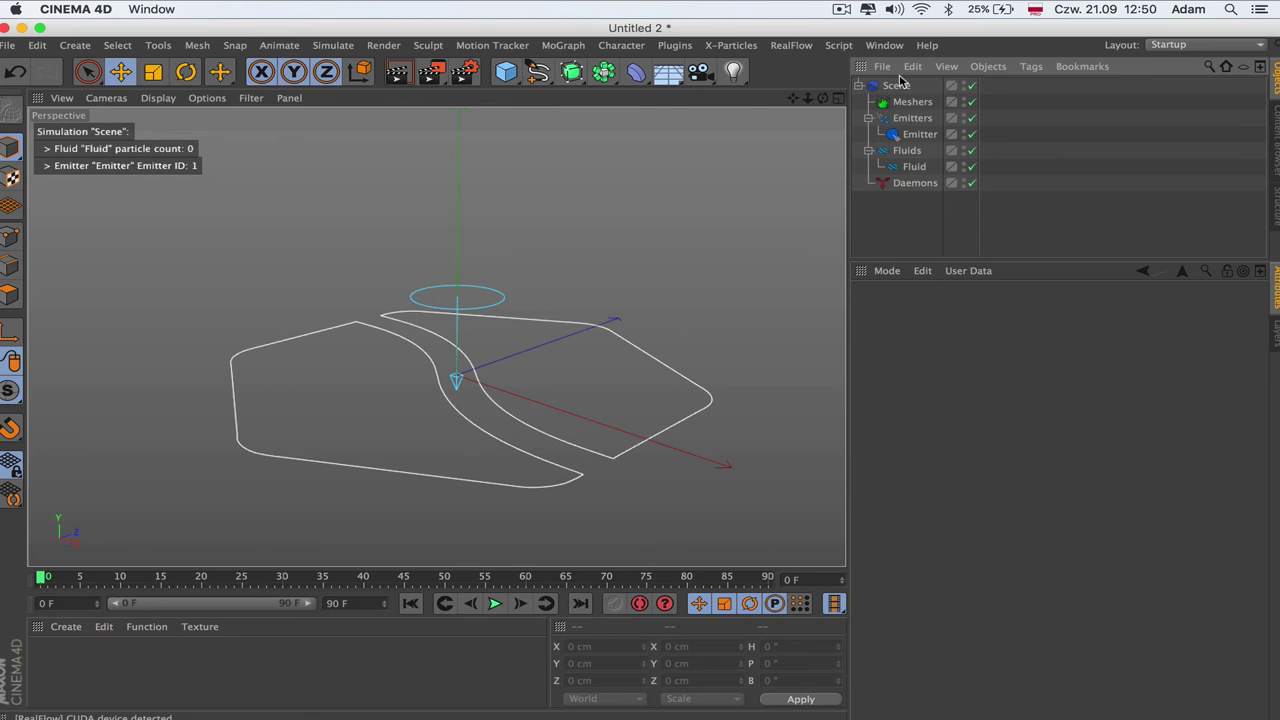
pyautogui.click(896, 86)
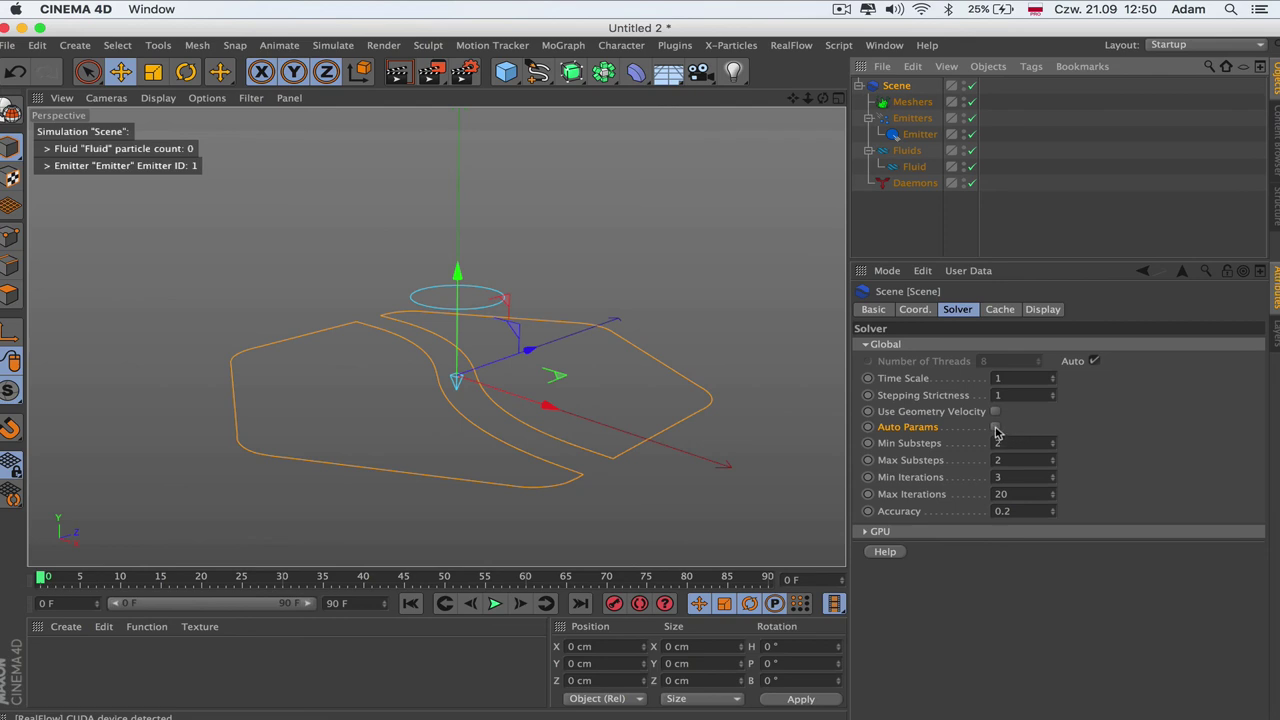
pyautogui.click(995, 427)
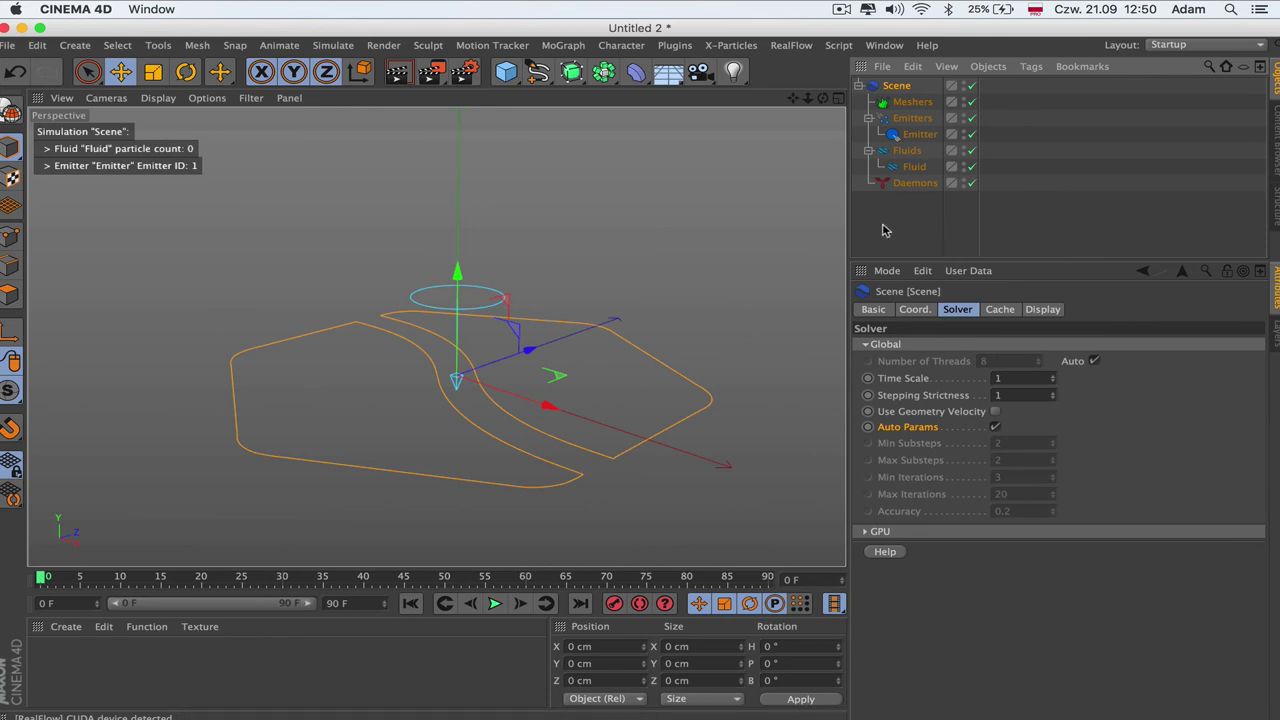
# - Play the simulation and raise the solver Time Scale to 2
pyautogui.moveTo(822, 98)
pyautogui.mouseDown()
pyautogui.moveTo(822, 140)
pyautogui.moveTo(818, 105)
pyautogui.mouseUp()
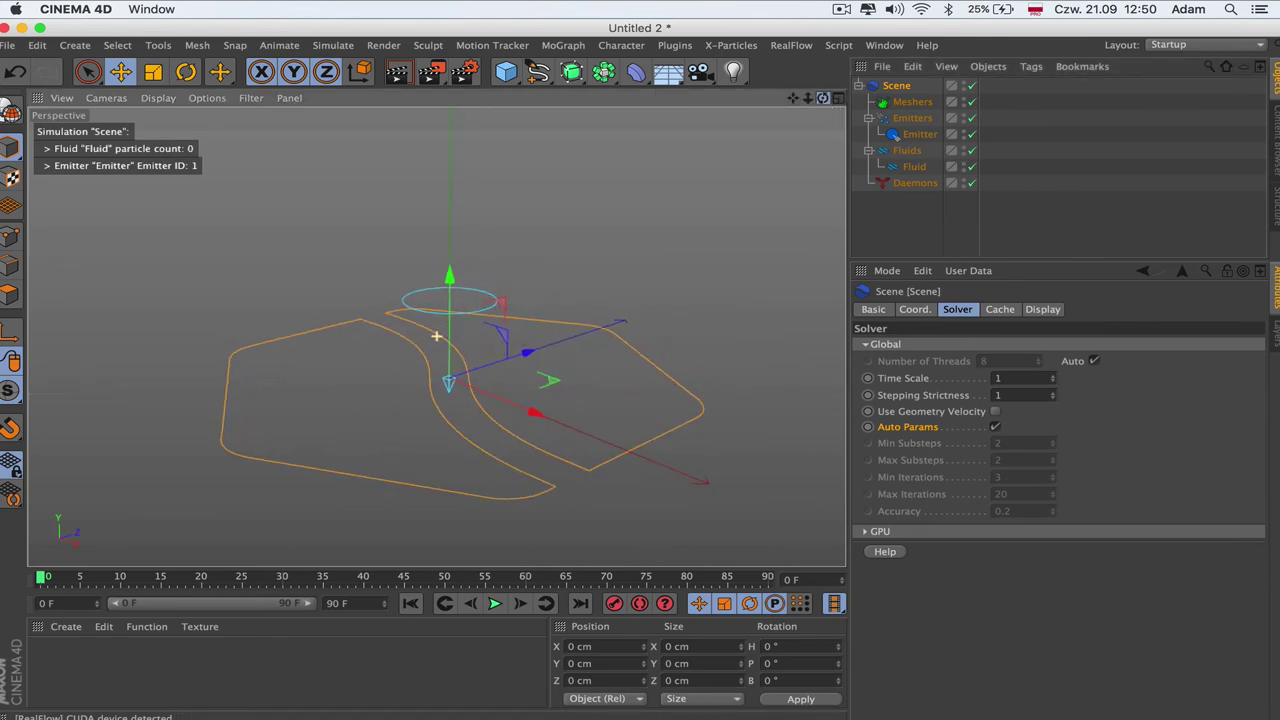
pyautogui.click(495, 603)
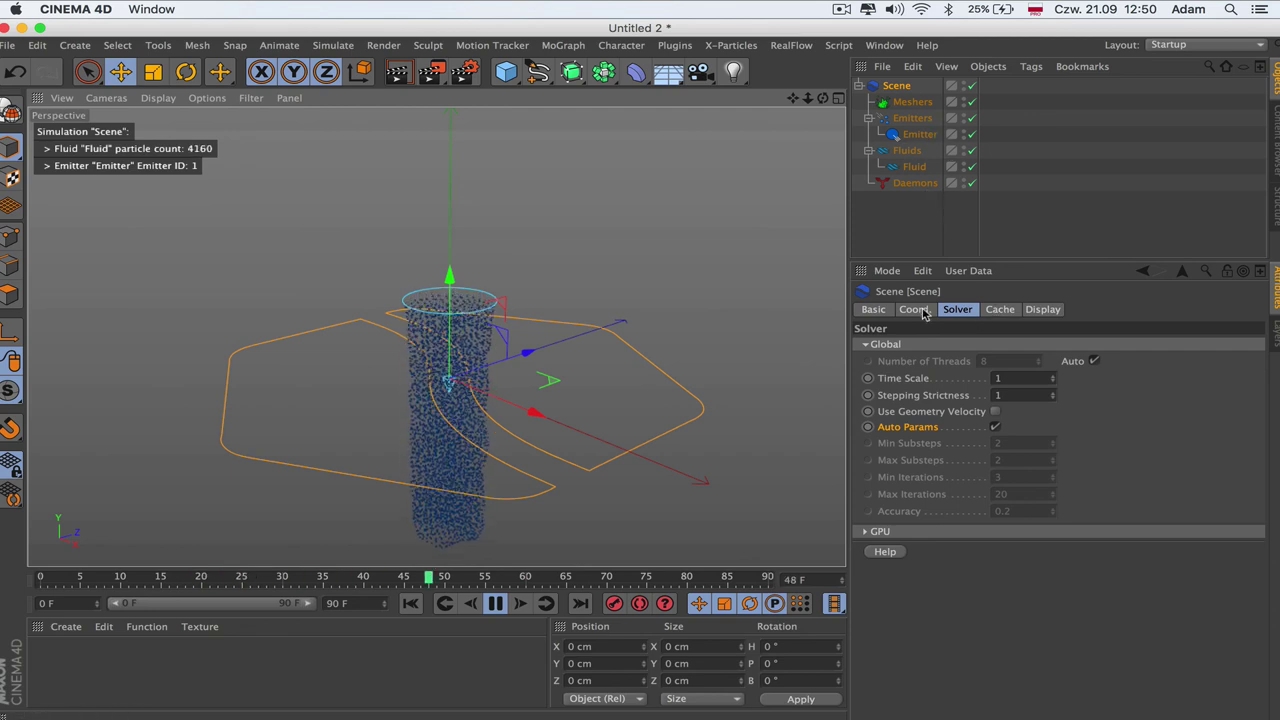
pyautogui.doubleClick(1000, 378)
pyautogui.write('2')
pyautogui.press('Return')
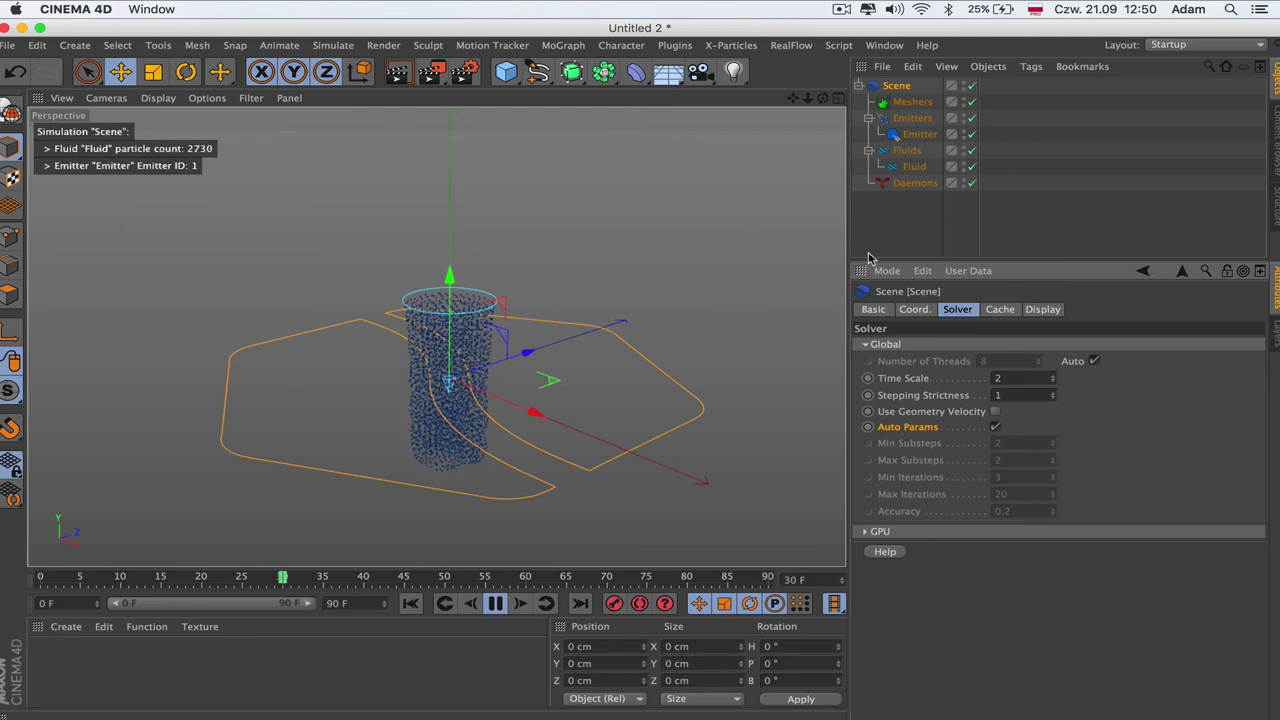
pyautogui.keyDown('alt'); pyautogui.moveTo(437, 337); pyautogui.dragTo(430, 290); pyautogui.keyUp('alt')
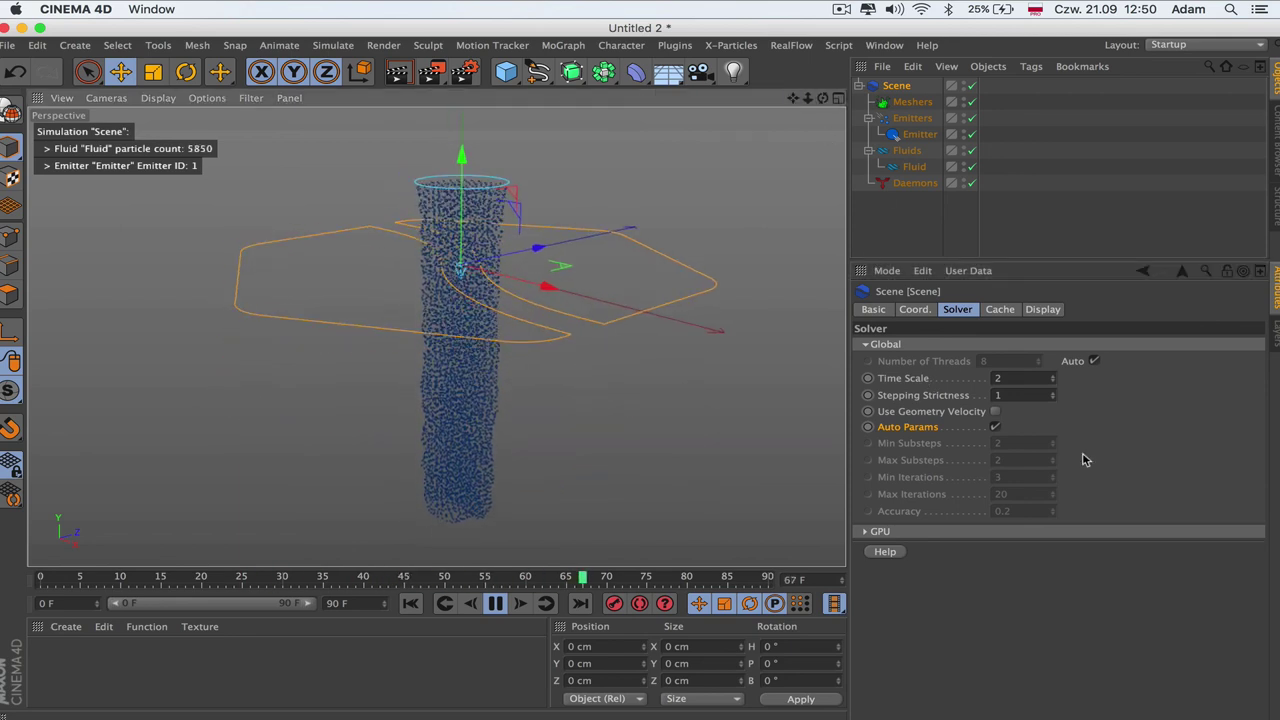
# - Set Time Scale to 0.1 and replay the simulation from frame 0
pyautogui.doubleClick(1000, 378)
pyautogui.write('0.1')
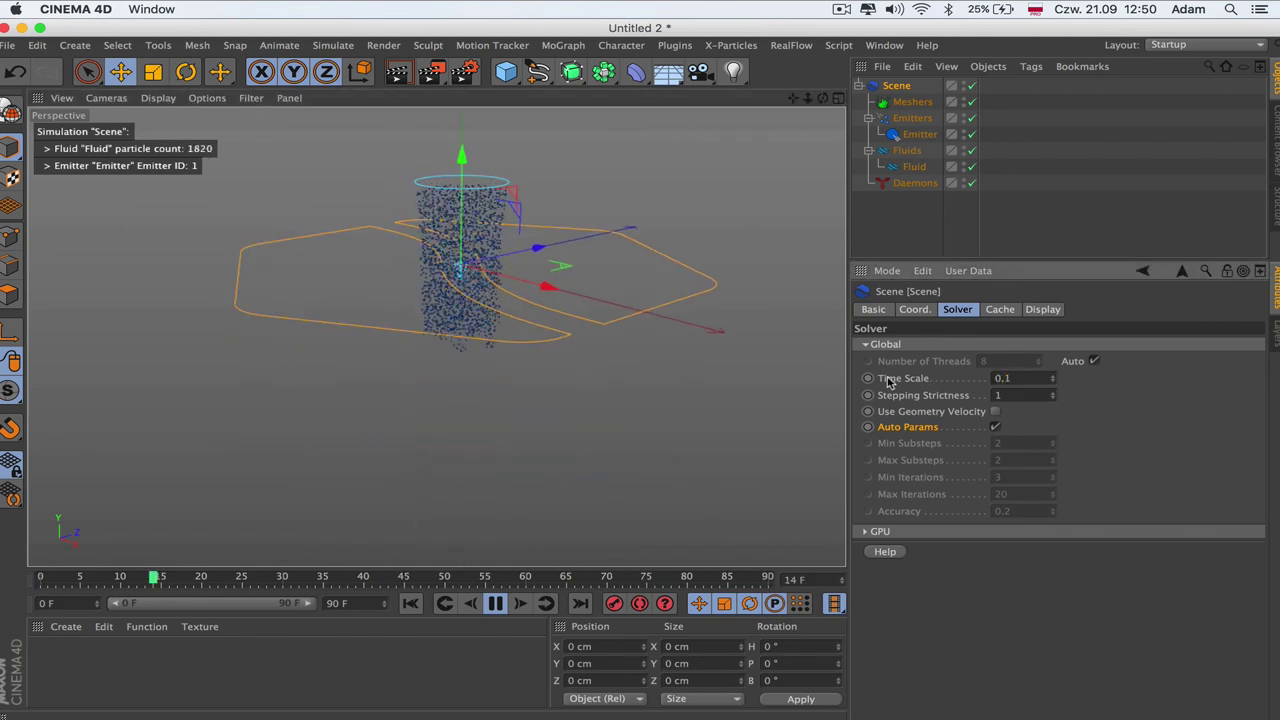
pyautogui.press('Return')
pyautogui.click(410, 603)
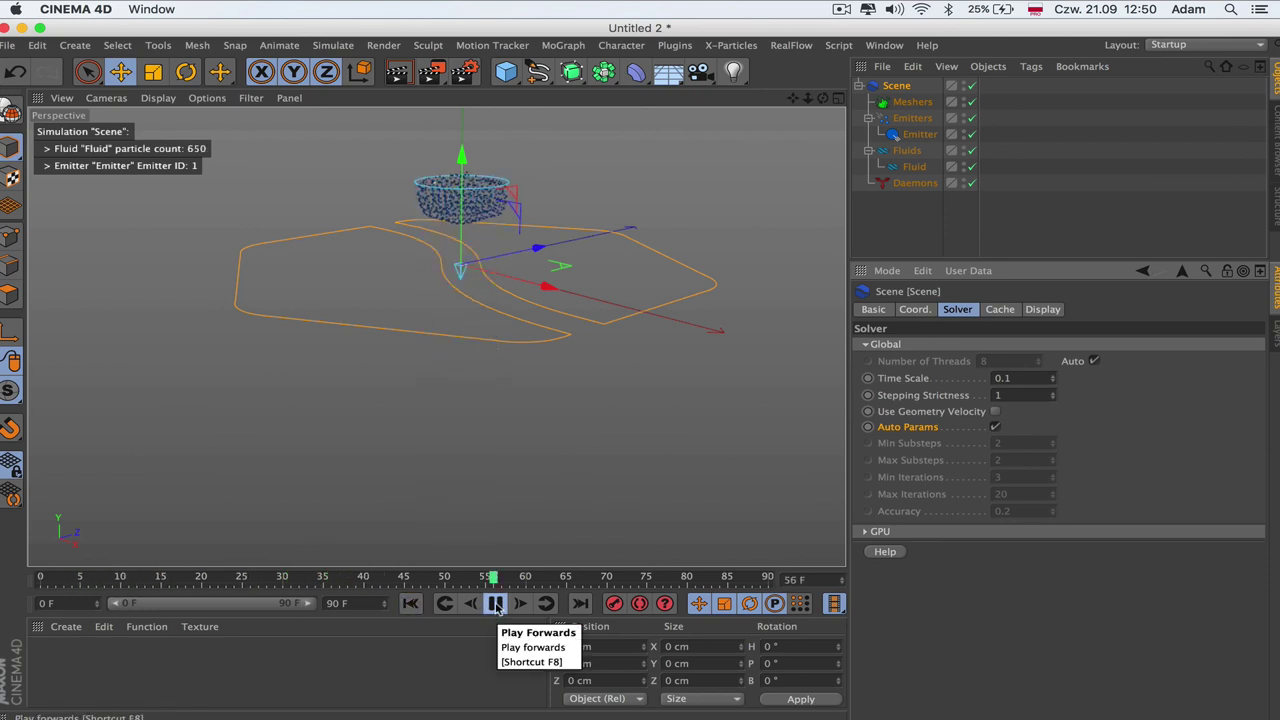
pyautogui.click(496, 604)
pyautogui.click(411, 604)
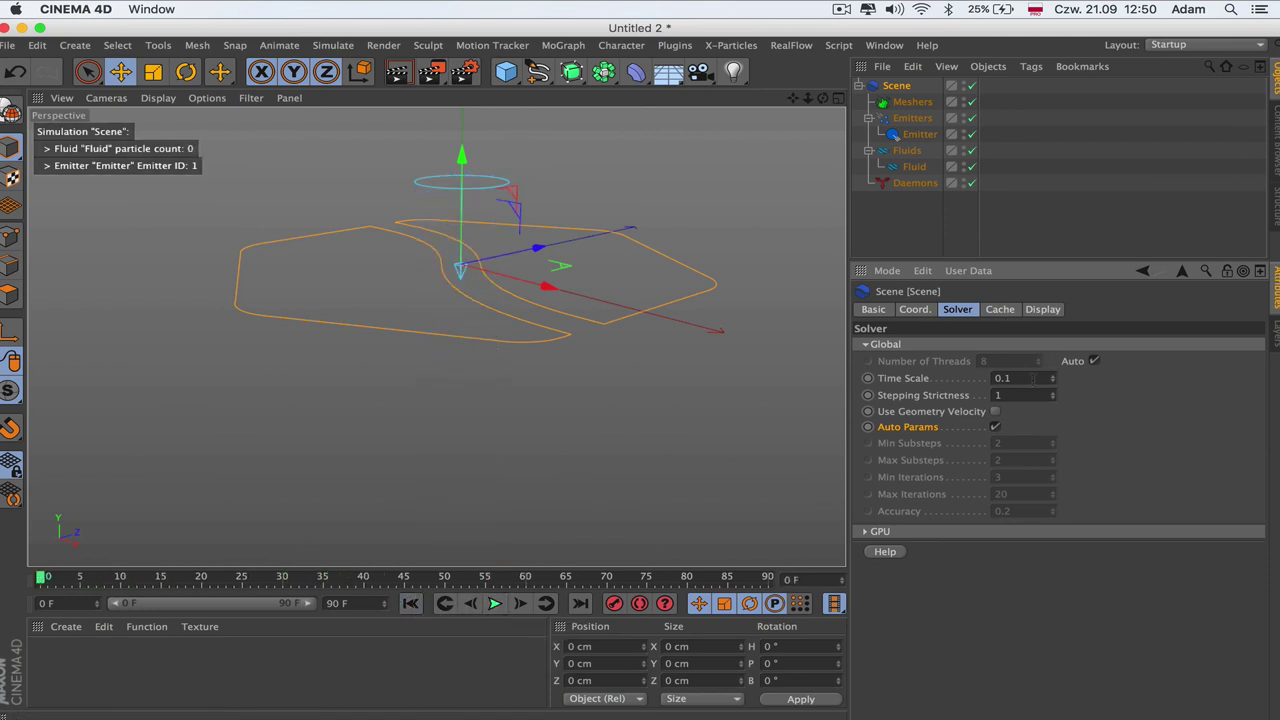
pyautogui.click(1003, 378)
pyautogui.click(495, 604)
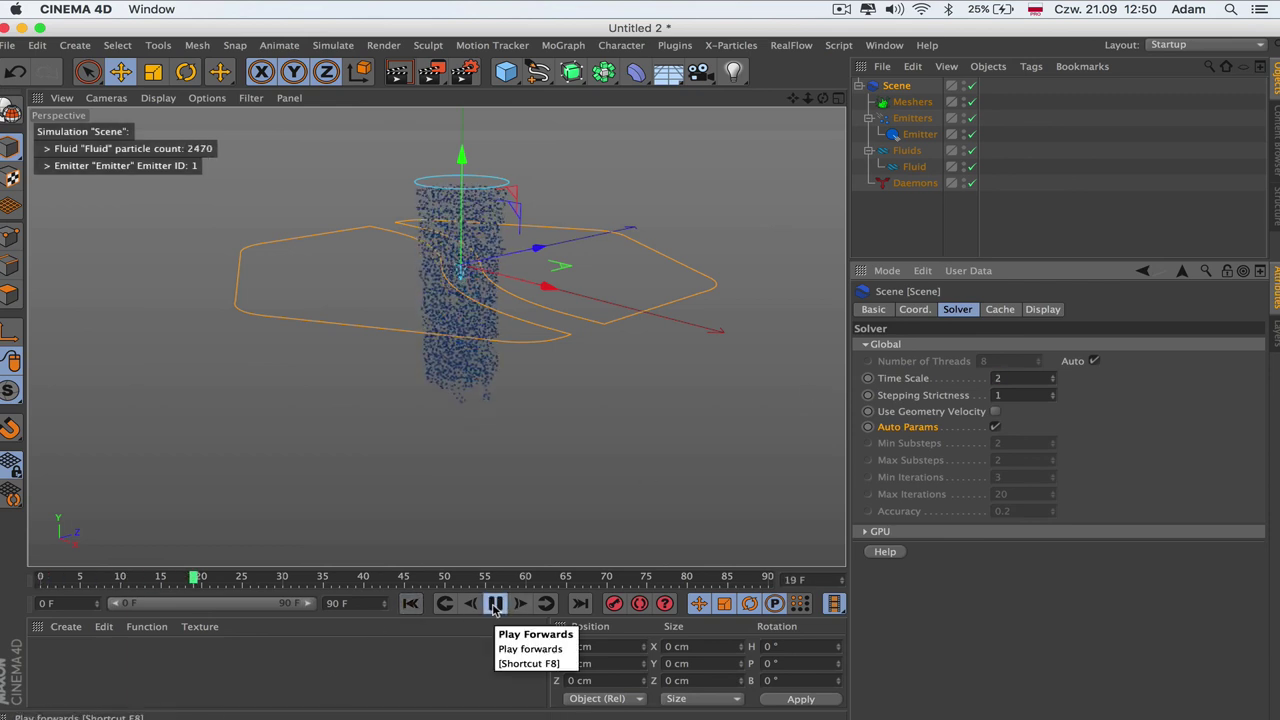
pyautogui.click(495, 604)
pyautogui.click(410, 603)
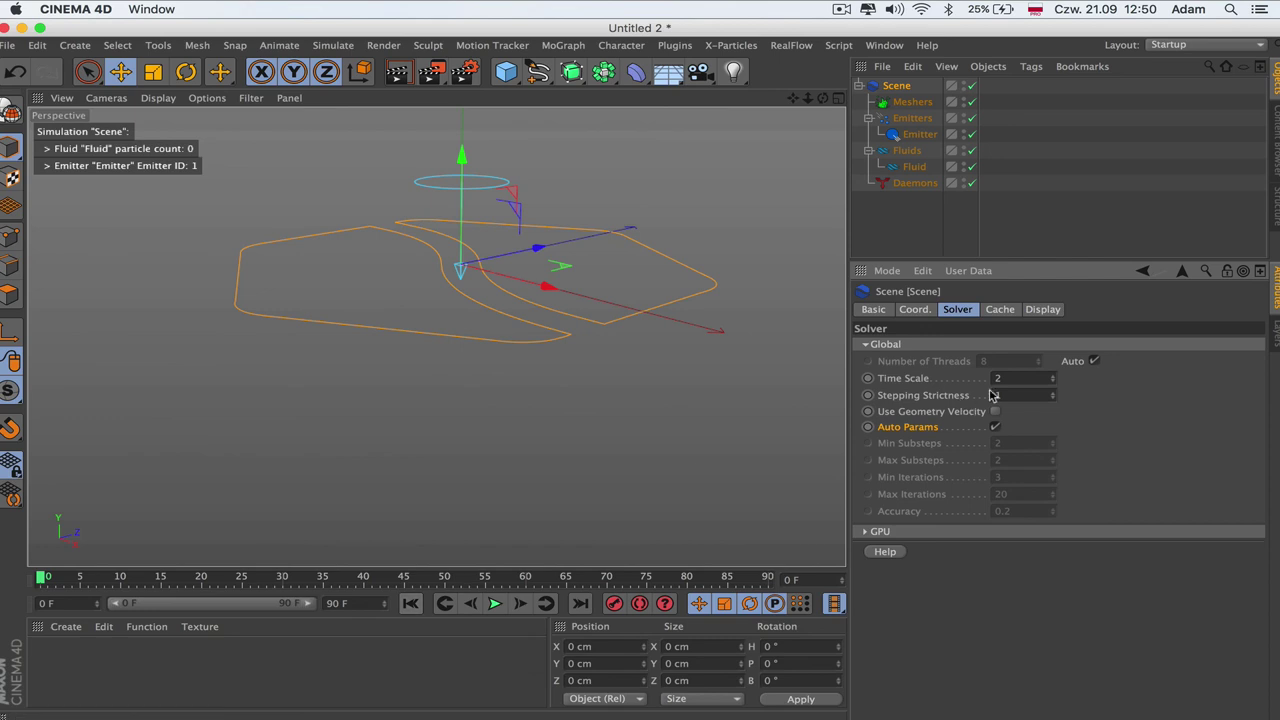
pyautogui.press('Return')
pyautogui.click(495, 604)
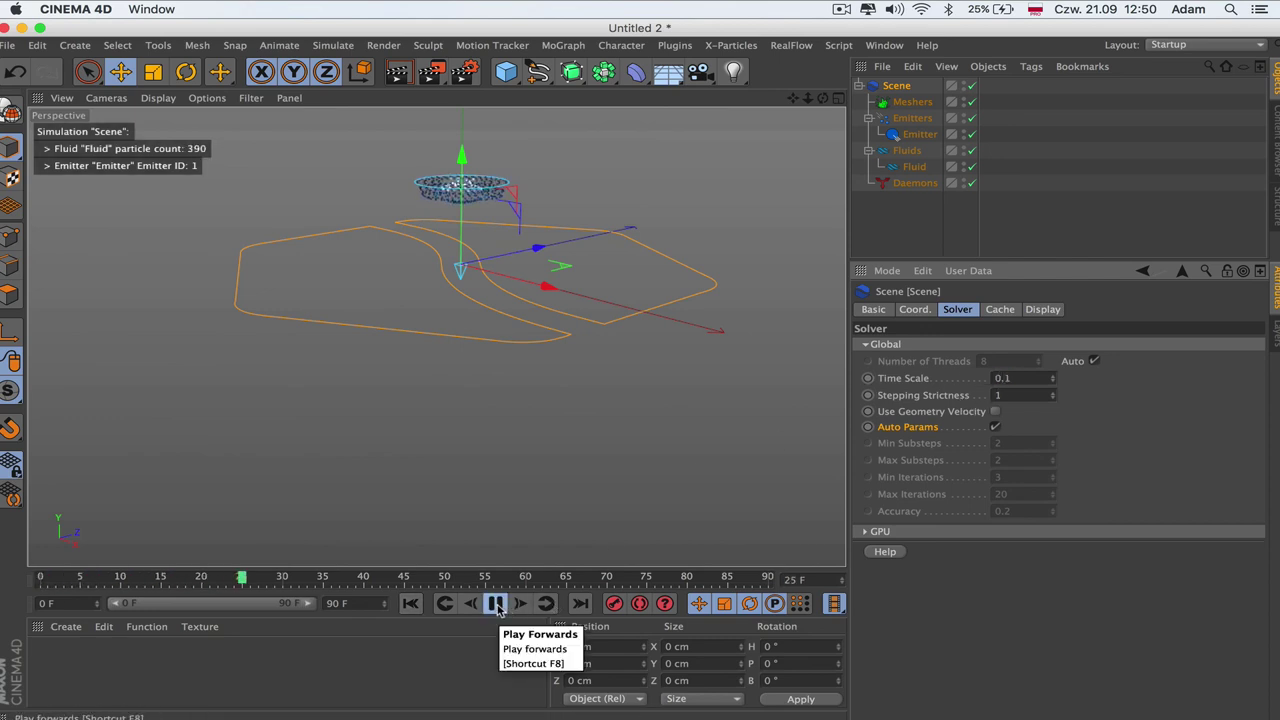
# - Stop playback, return the solver Time Scale to 1, and rewind to frame 0
pyautogui.click(917, 133)
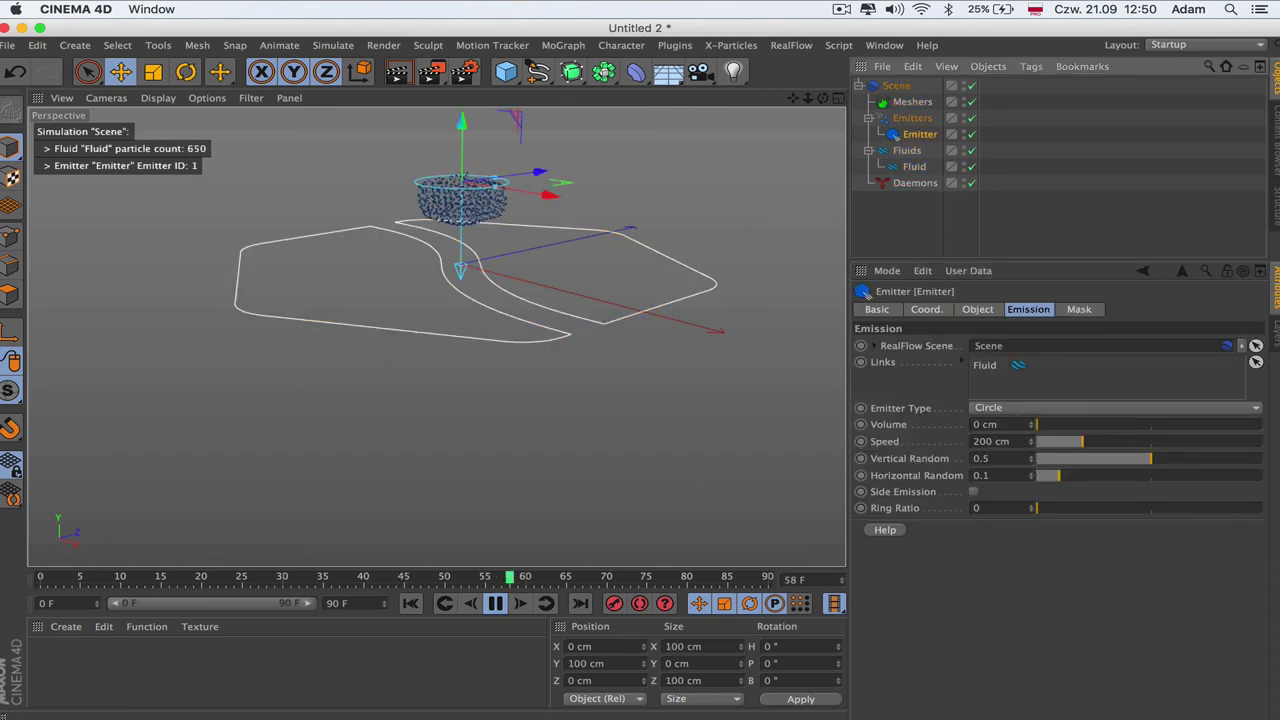
pyautogui.click(495, 603)
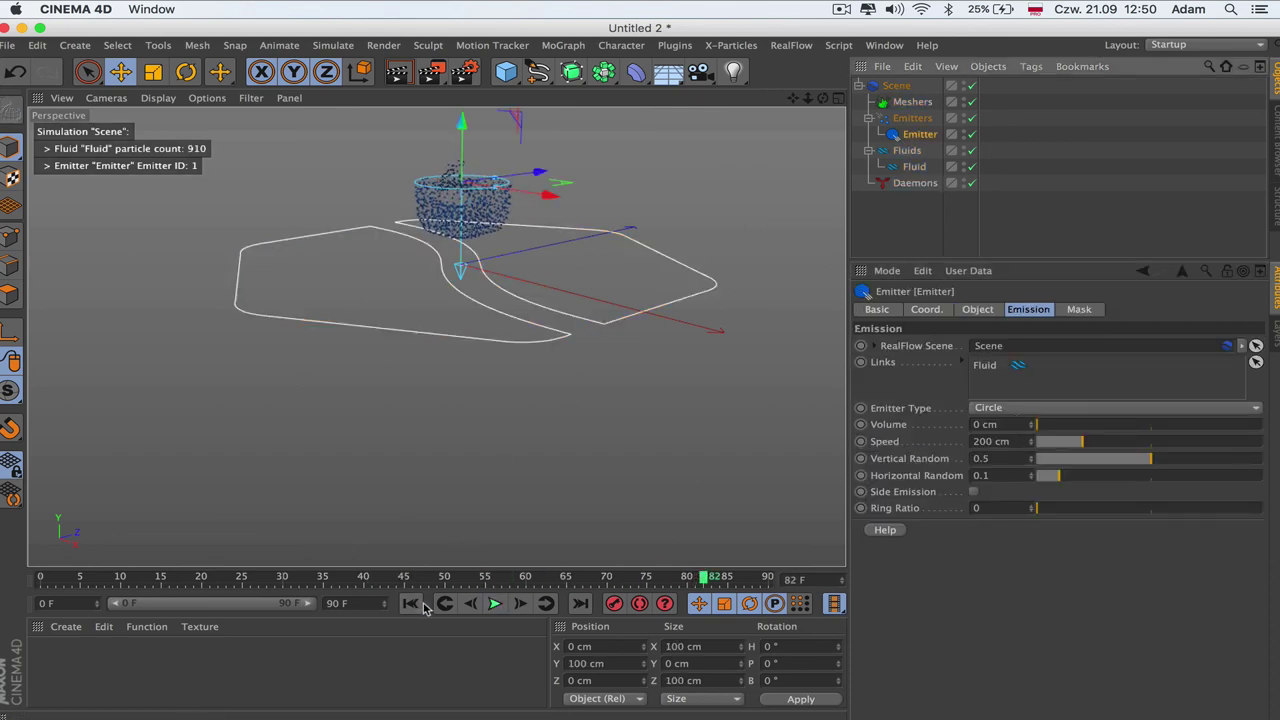
pyautogui.click(897, 86)
pyautogui.click(1012, 378)
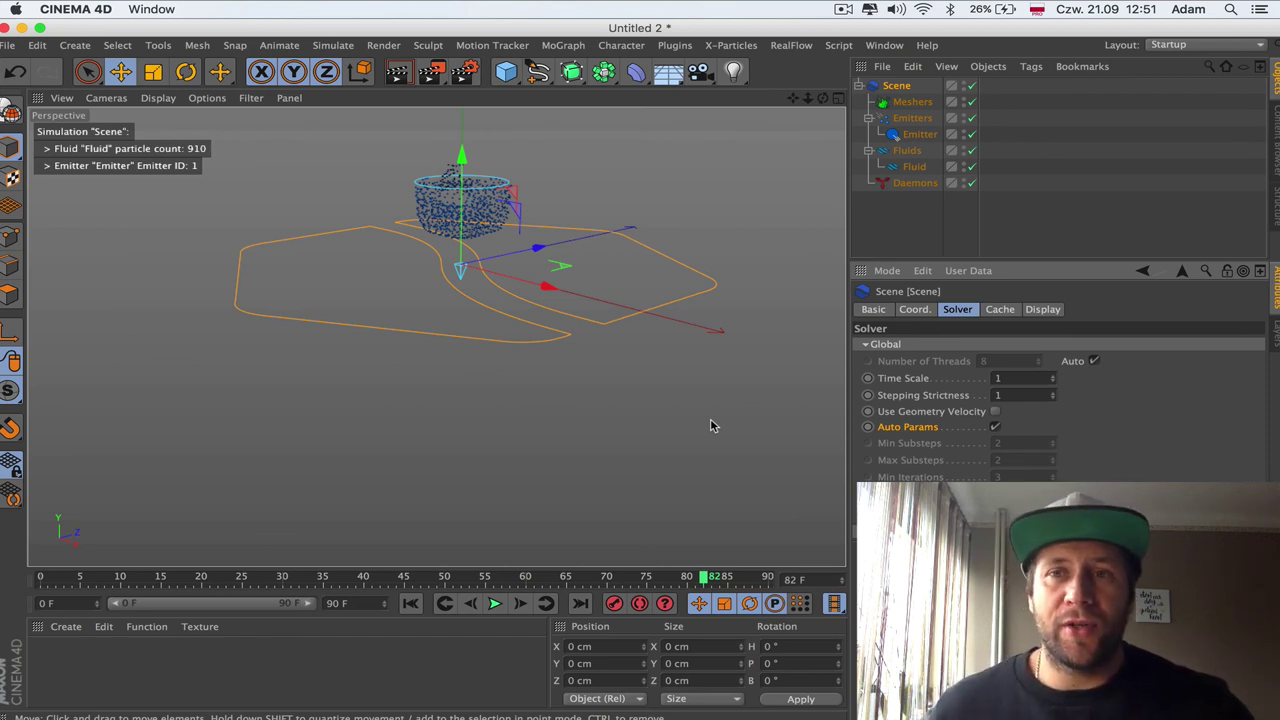
pyautogui.hotkey('shift', 'f')
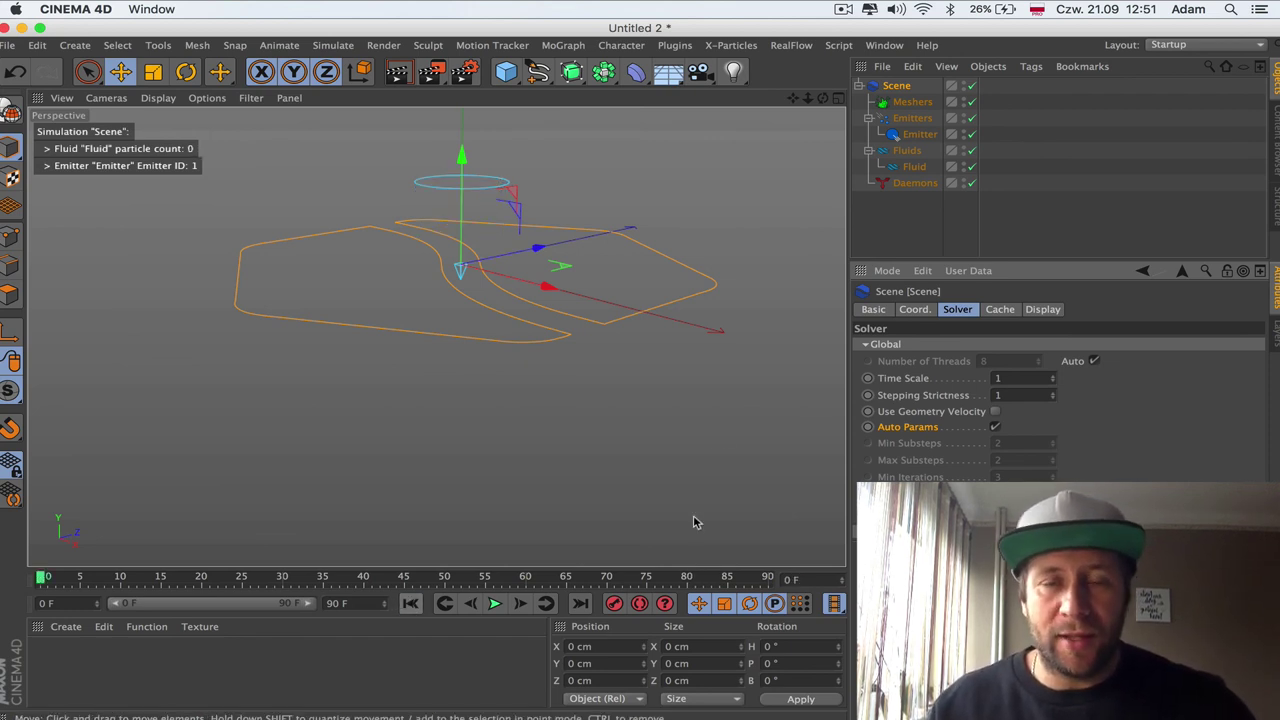